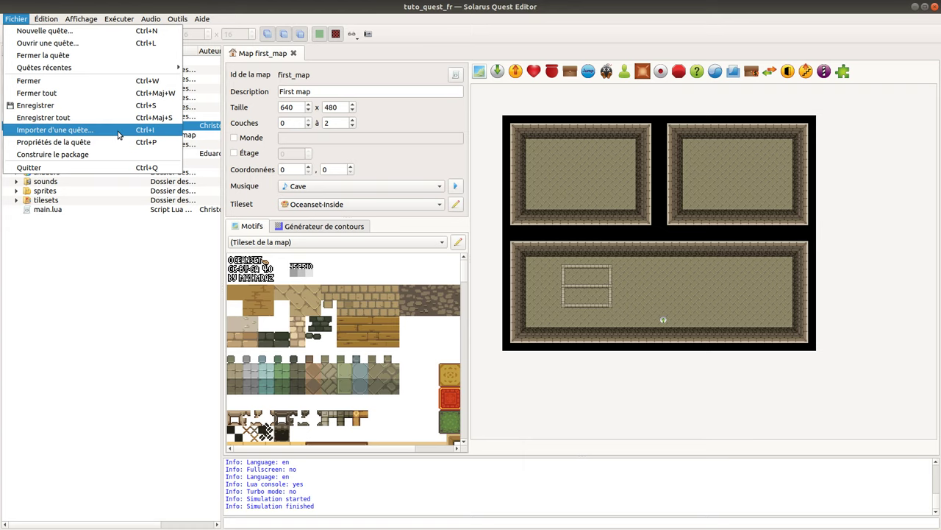
# - Start importing files from another quest and choose the solarus-free-resource-pack-master folder in Téléchargements as the source quest
pyautogui.click(118, 132)
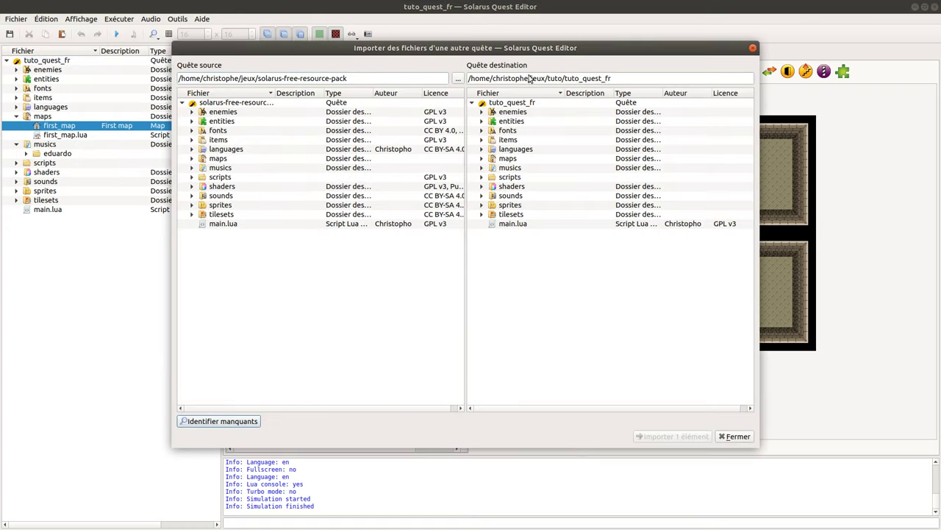
pyautogui.moveTo(361, 78); pyautogui.dragTo(247, 78)
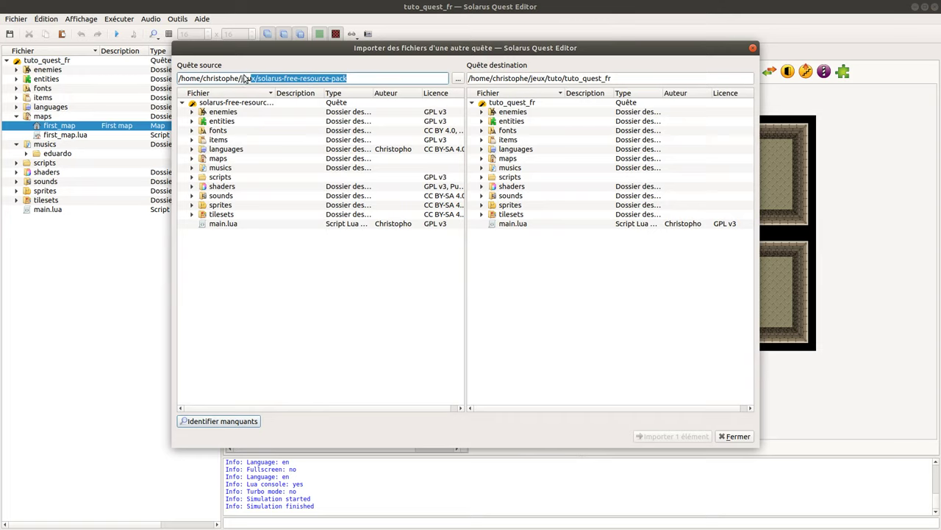
pyautogui.click(250, 78)
pyautogui.click(459, 78)
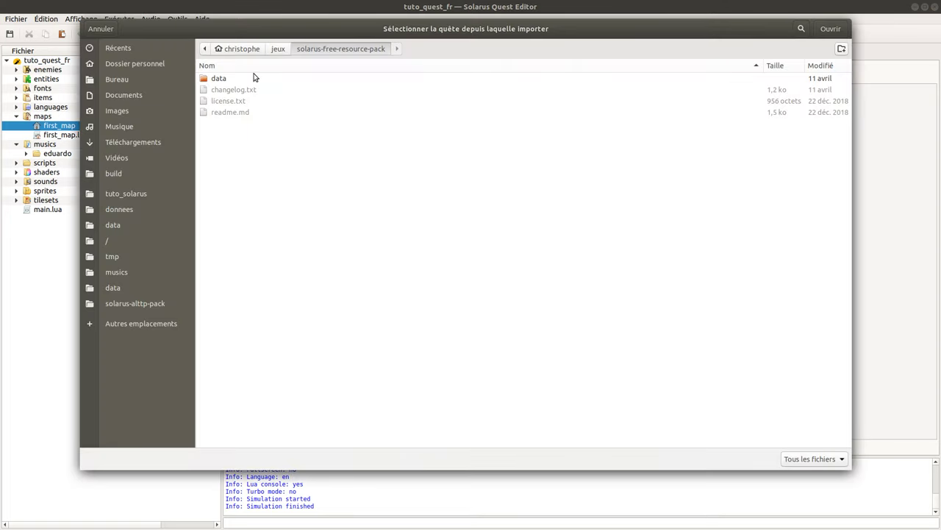
pyautogui.click(142, 144)
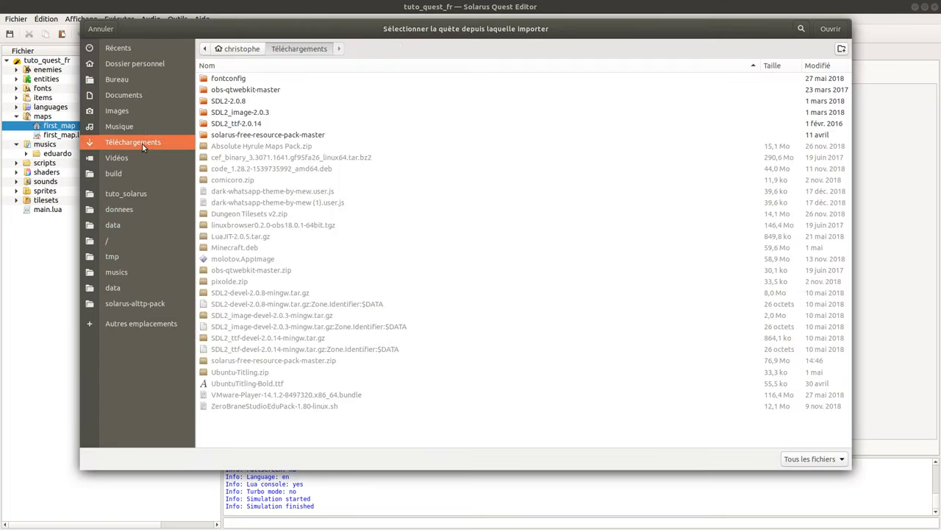
pyautogui.doubleClick(303, 138)
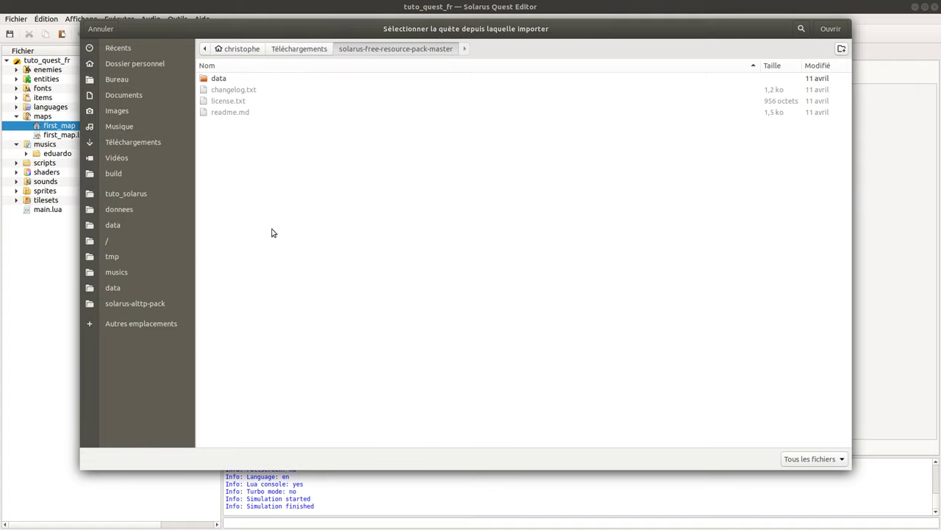
pyautogui.click(327, 82)
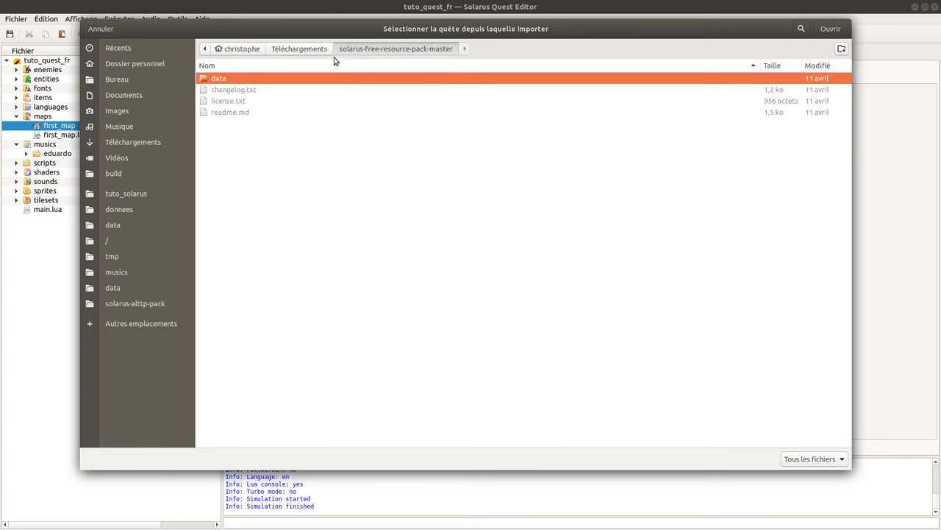
pyautogui.click(326, 50)
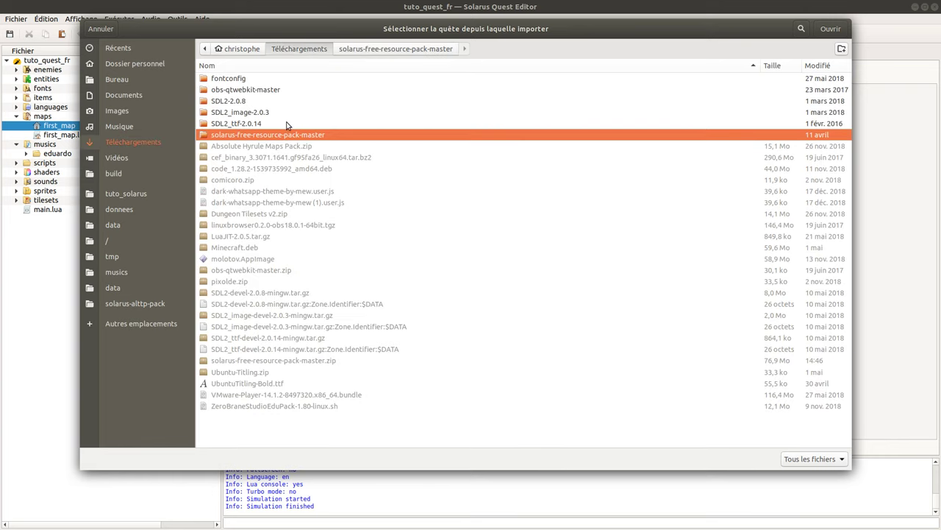
pyautogui.click(287, 124)
pyautogui.click(286, 135)
pyautogui.click(832, 29)
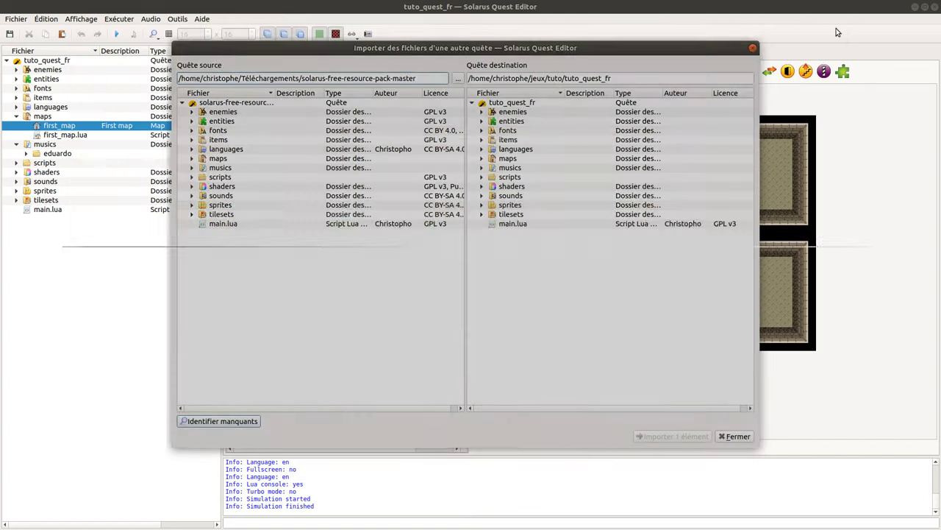
# - Examine the source quest's path and the contents of its sprites and sounds folders
pyautogui.moveTo(552, 51); pyautogui.dragTo(489, 49)
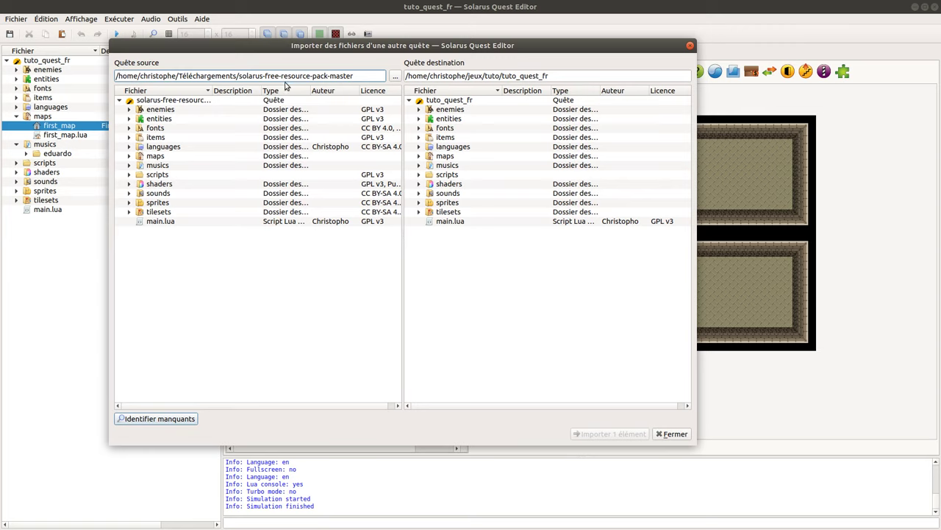
pyautogui.moveTo(241, 78); pyautogui.dragTo(360, 76)
pyautogui.click(131, 203)
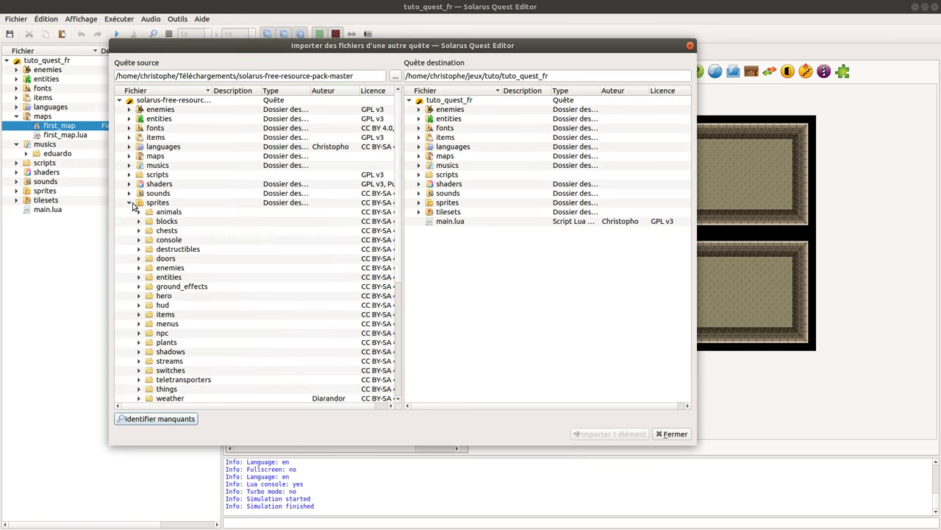
pyautogui.click(130, 203)
pyautogui.click(129, 193)
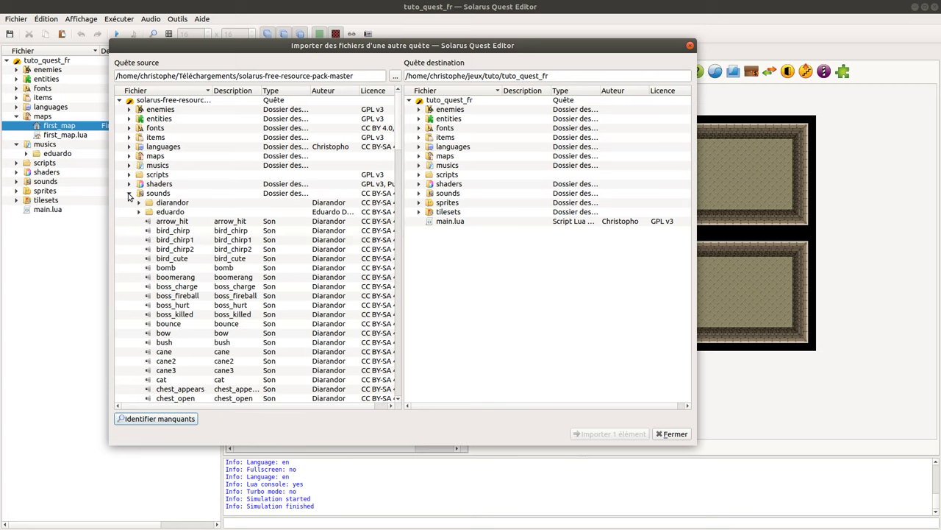
pyautogui.click(128, 193)
# - Import zoria and zoria.tiles.png from the source quest's tilesets folder into tuto_quest_fr, and close the import dialog
pyautogui.click(129, 211)
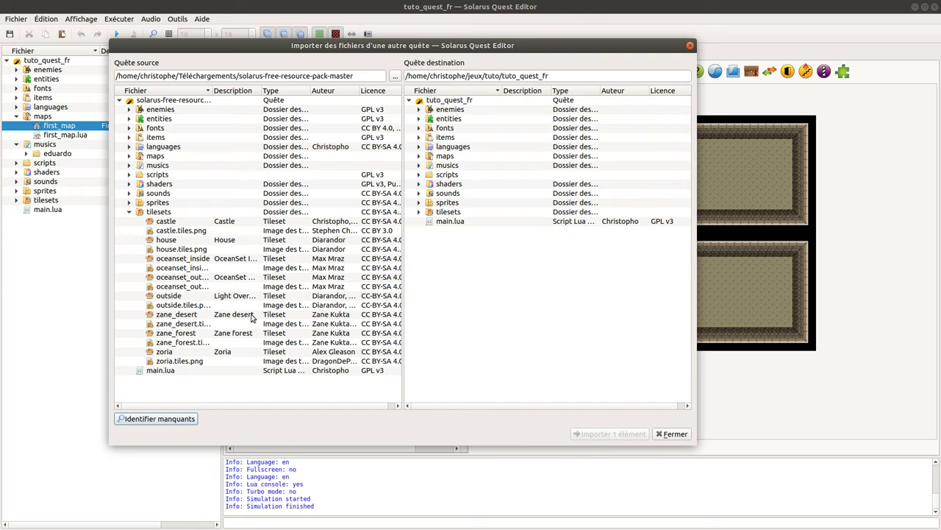
pyautogui.click(173, 353)
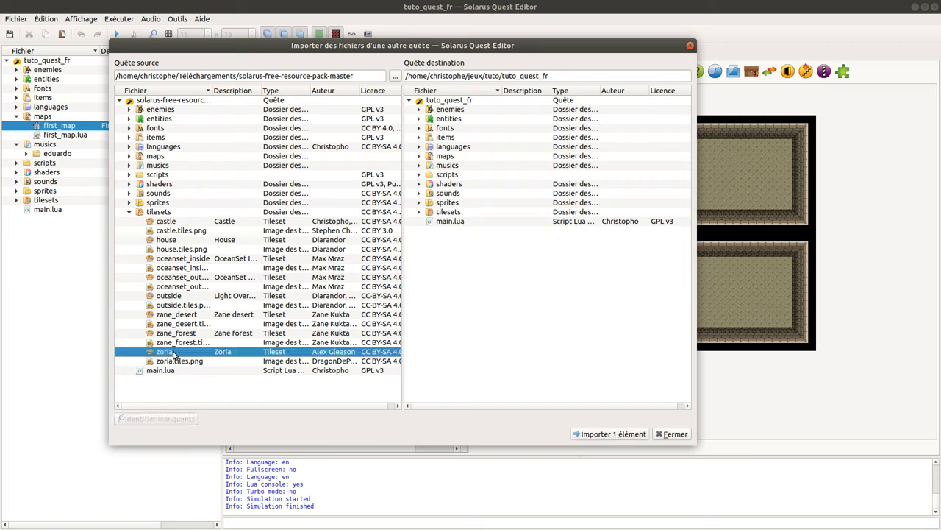
pyautogui.keyDown('ctrl'); pyautogui.click(177, 360); pyautogui.keyUp('ctrl')
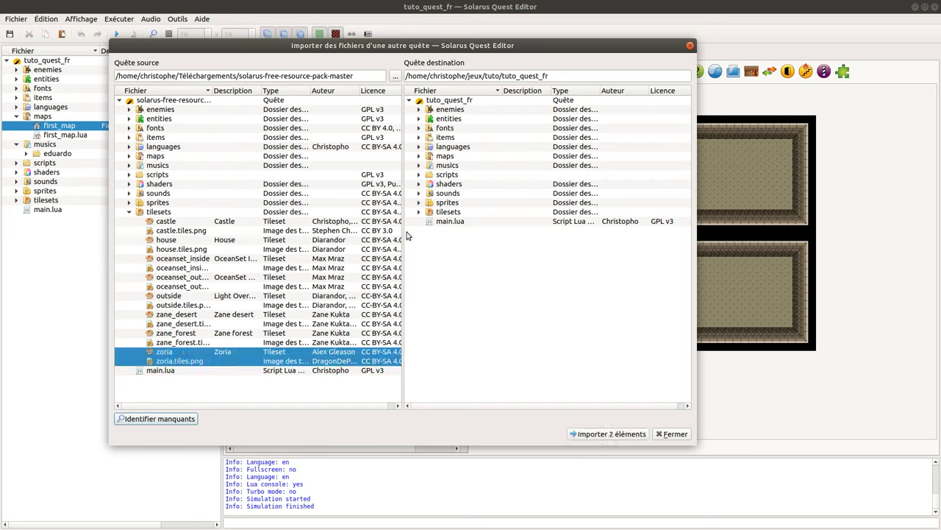
pyautogui.click(417, 212)
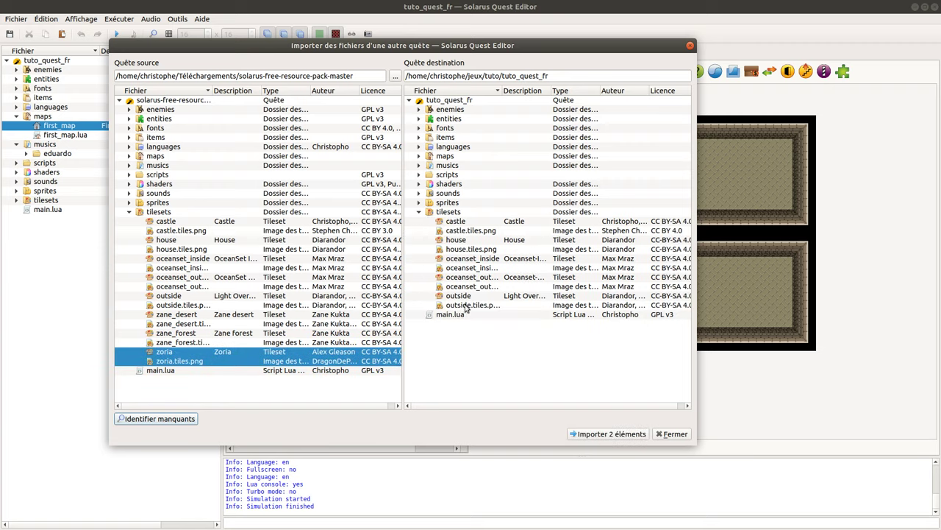
pyautogui.click(187, 355)
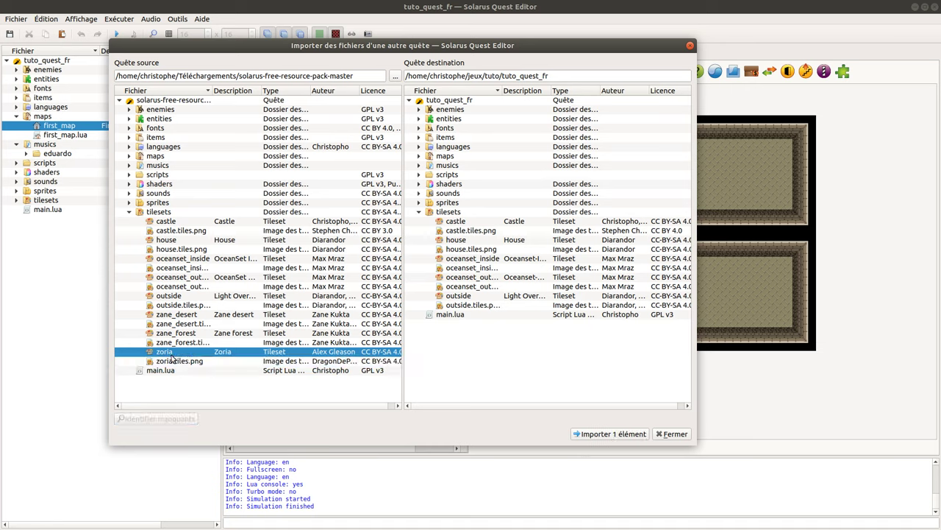
pyautogui.keyDown('ctrl'); pyautogui.click(180, 362); pyautogui.keyUp('ctrl')
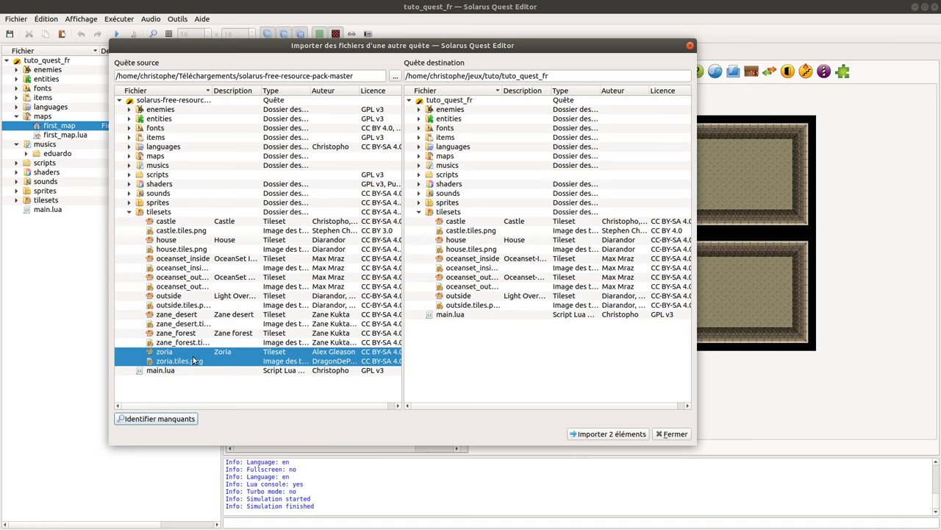
pyautogui.click(608, 435)
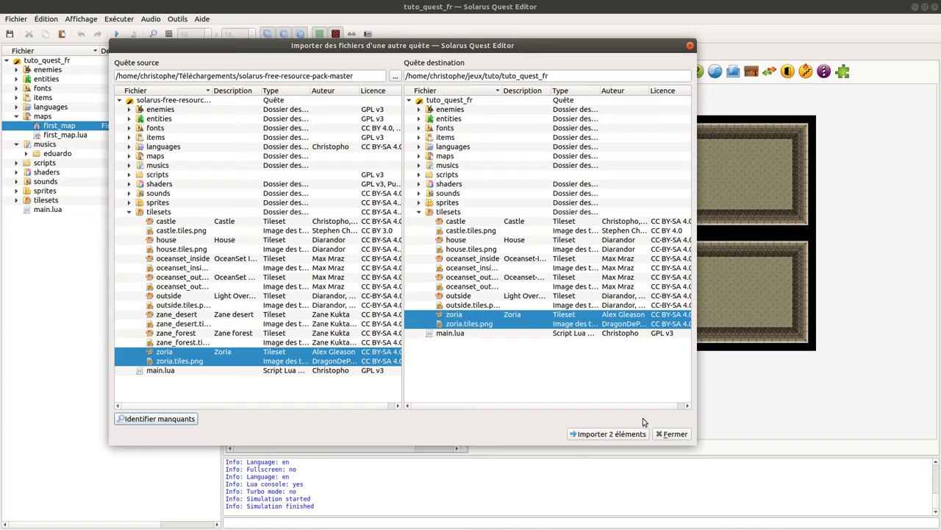
pyautogui.click(675, 433)
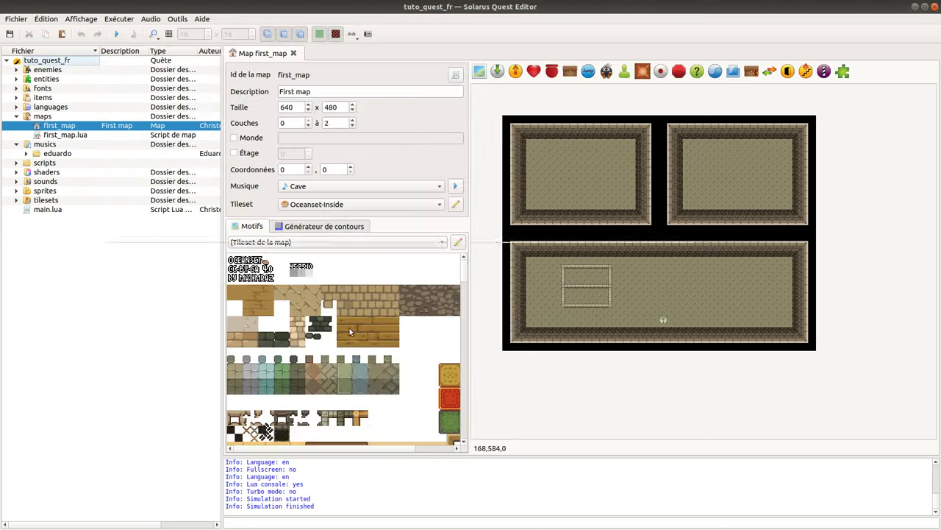
# - Open the zoria tileset from the quest's tilesets folder and inspect its patterns, comparing with the first_map map
pyautogui.click(17, 200)
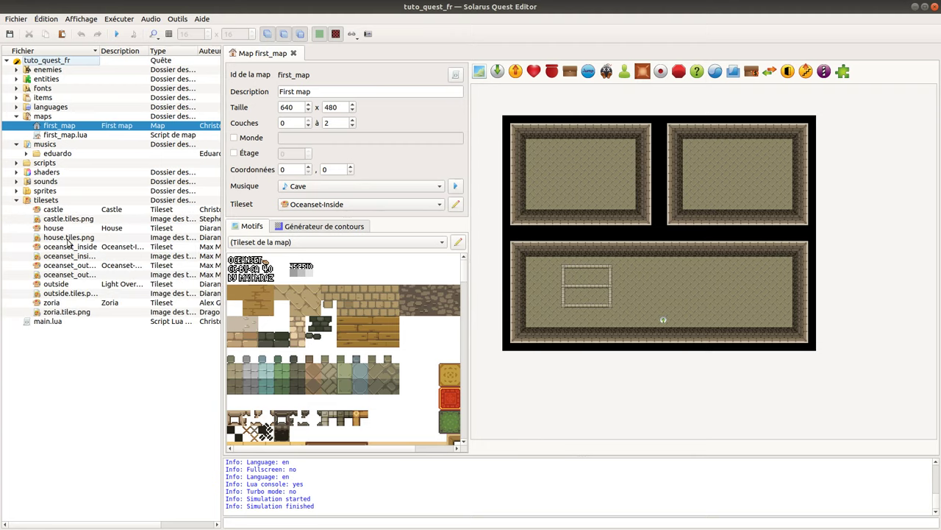
pyautogui.doubleClick(58, 304)
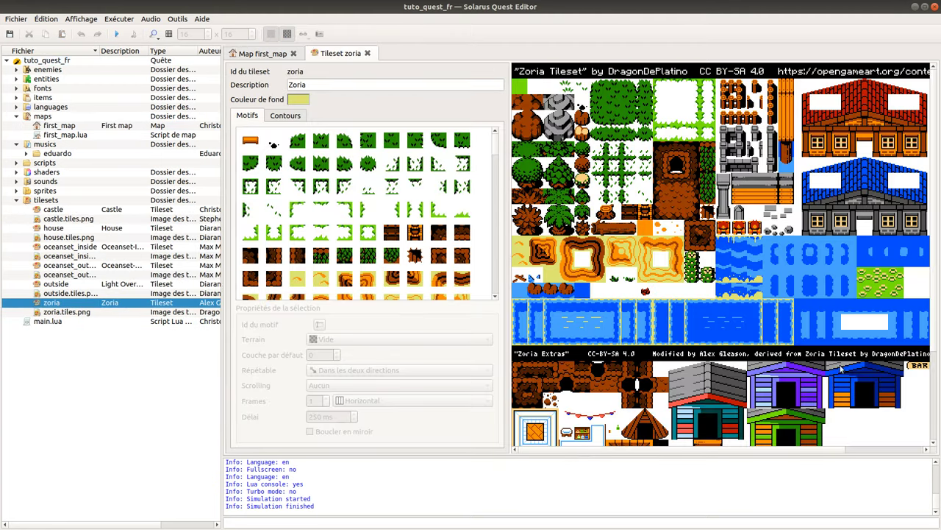
pyautogui.moveTo(844, 379); pyautogui.dragTo(713, 208, button='middle')
pyautogui.moveTo(654, 159); pyautogui.dragTo(735, 338, button='middle')
pyautogui.click(259, 56)
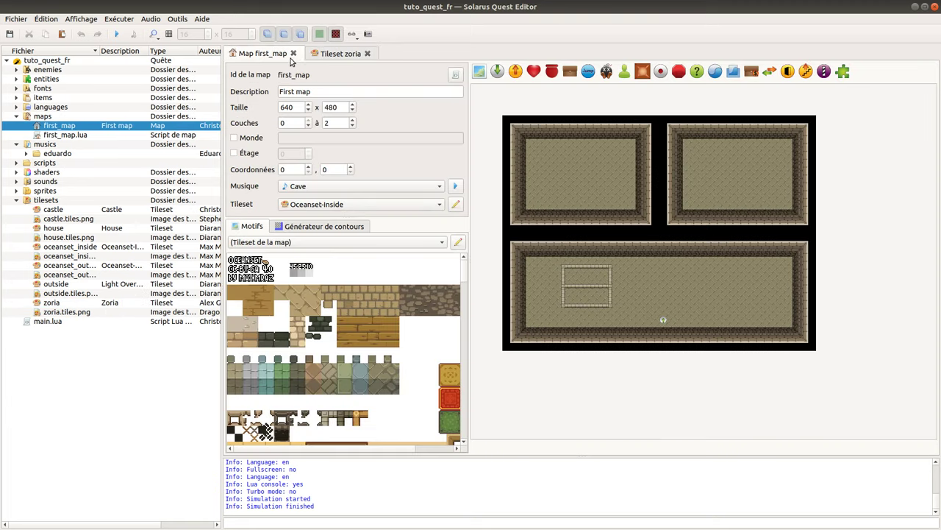
pyautogui.click(325, 57)
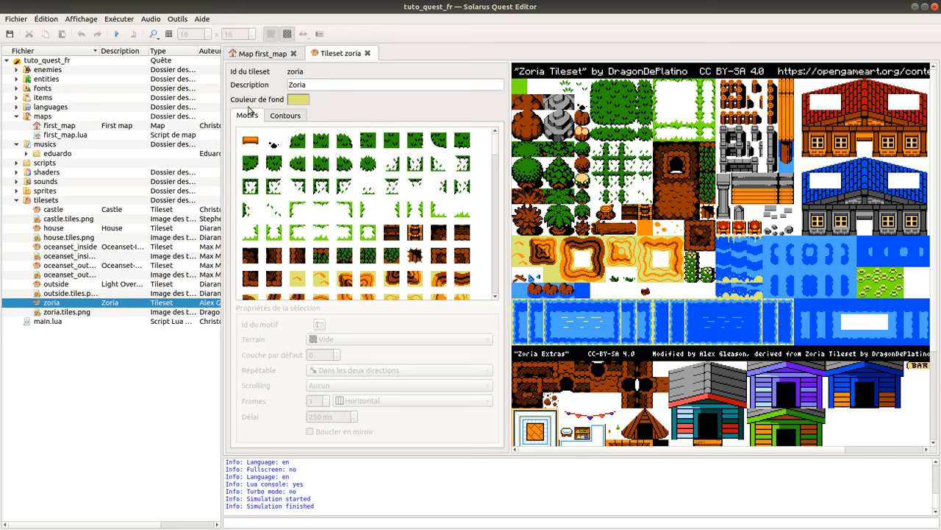
pyautogui.click(28, 19)
pyautogui.click(62, 129)
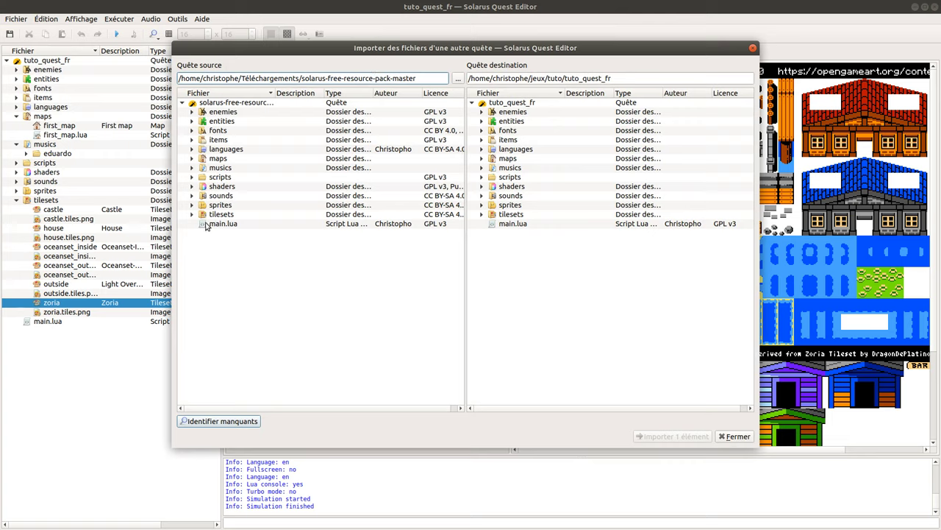
pyautogui.click(737, 436)
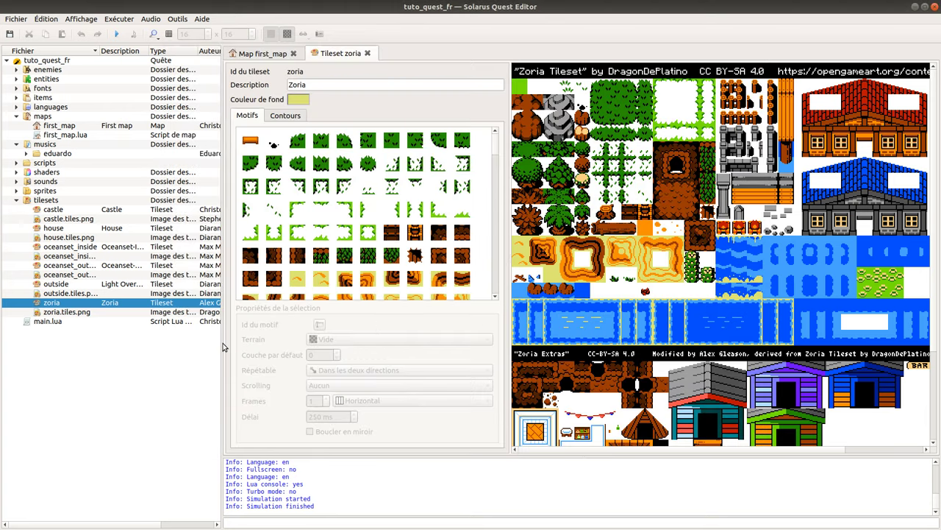
# - Widen the quest file tree and its Auteur column, and check the author and licence of zoria and zoria.tiles.png
pyautogui.moveTo(221, 344); pyautogui.dragTo(369, 344)
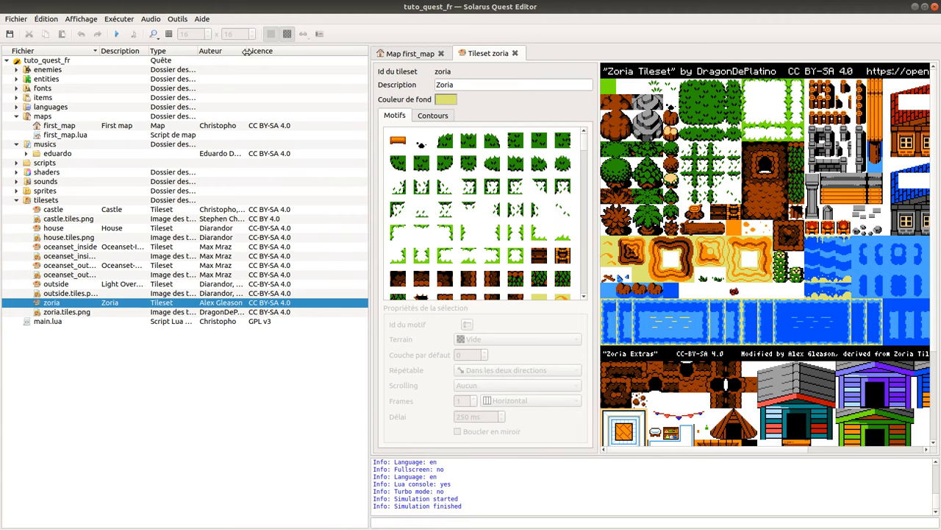
pyautogui.moveTo(247, 52); pyautogui.dragTo(313, 62)
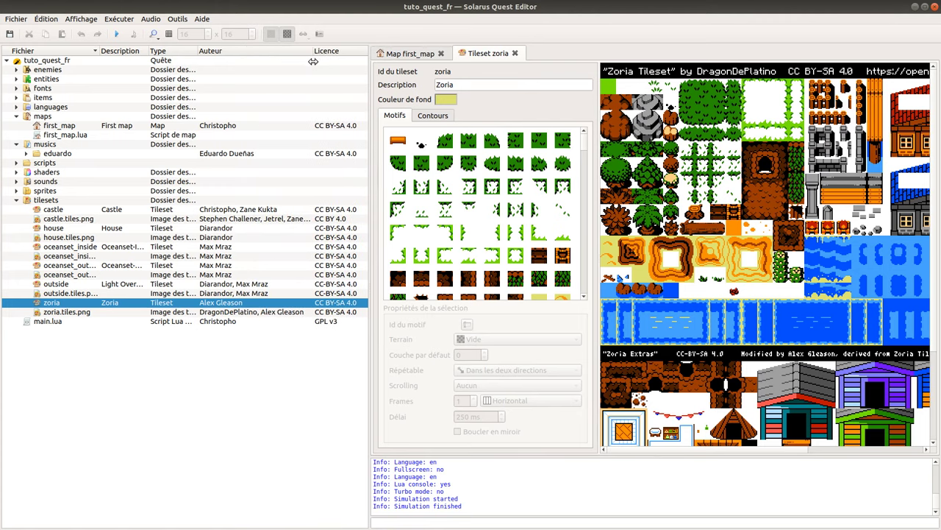
pyautogui.click(298, 311)
pyautogui.keyDown('shift'); pyautogui.click(296, 303); pyautogui.keyUp('shift')
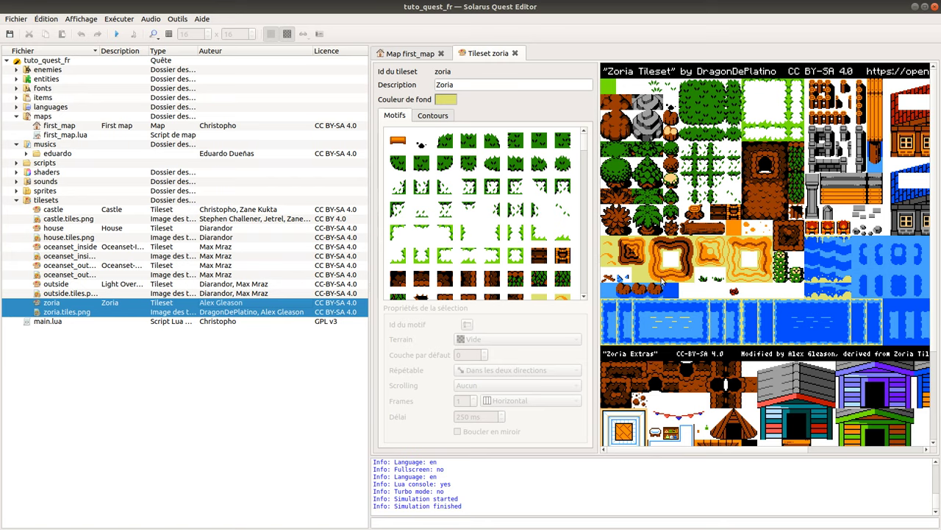
pyautogui.click(287, 304)
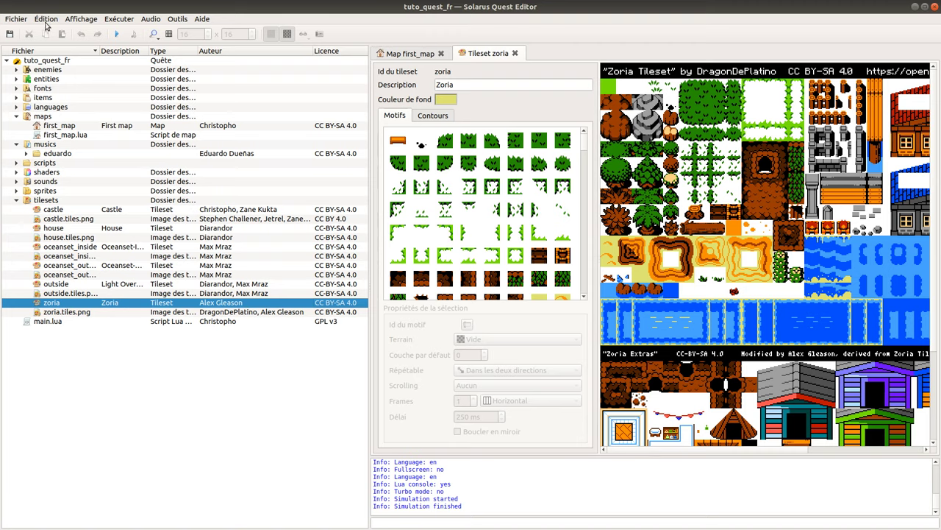
# - Identify the source quest elements missing from tuto_quest_fr, review the selected candidates by folder, and close the dialog without importing them
pyautogui.click(18, 20)
pyautogui.click(38, 131)
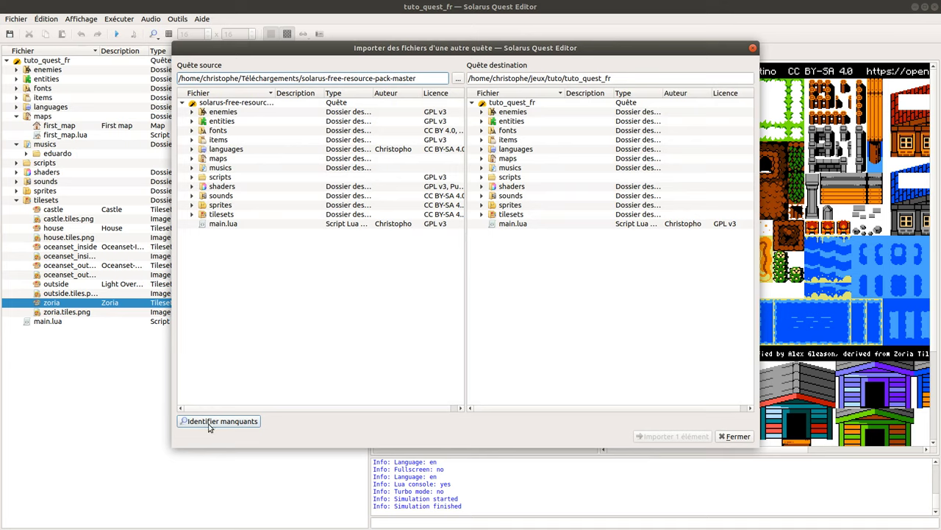
pyautogui.click(196, 216)
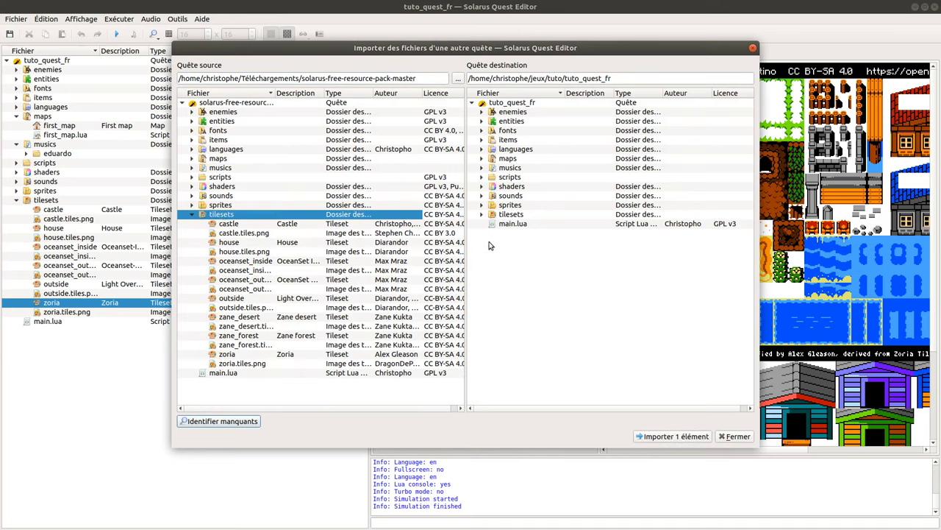
pyautogui.click(240, 425)
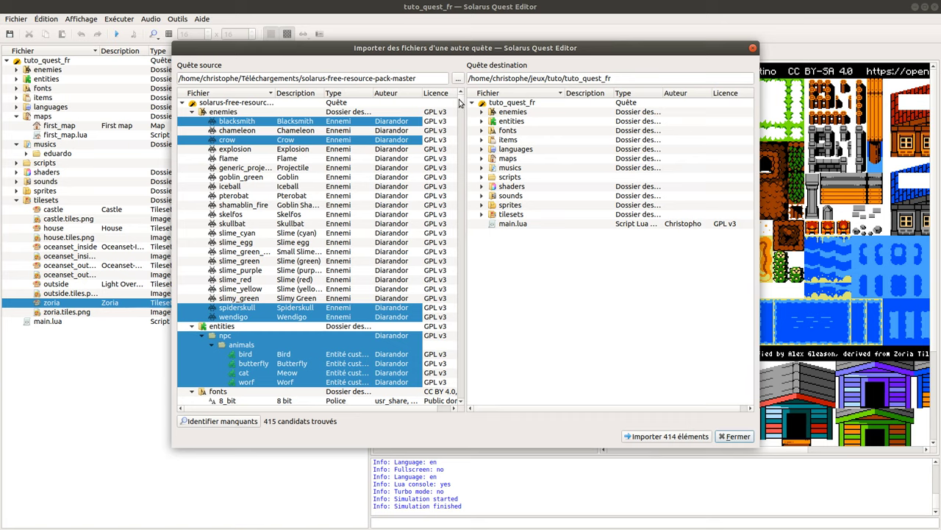
pyautogui.moveTo(459, 103); pyautogui.dragTo(195, 103)
pyautogui.click(181, 105)
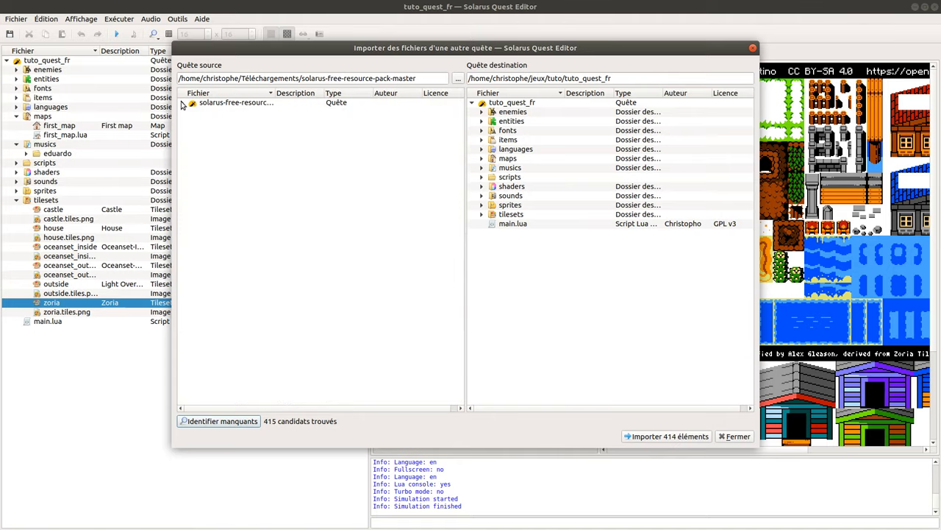
pyautogui.click(181, 104)
pyautogui.click(192, 112)
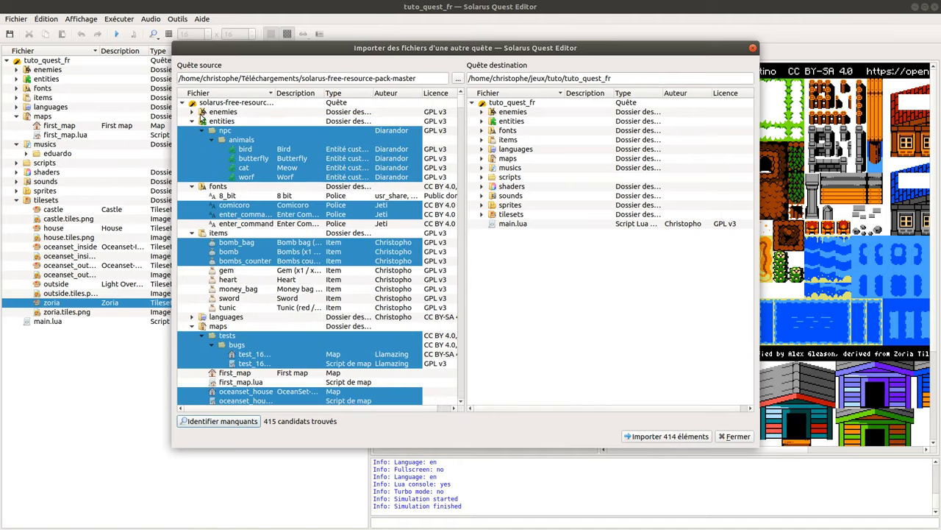
pyautogui.click(737, 436)
# - Open the import from another quest and identify the elements of the source tilesets folder missing from tuto_quest_fr
pyautogui.click(16, 19)
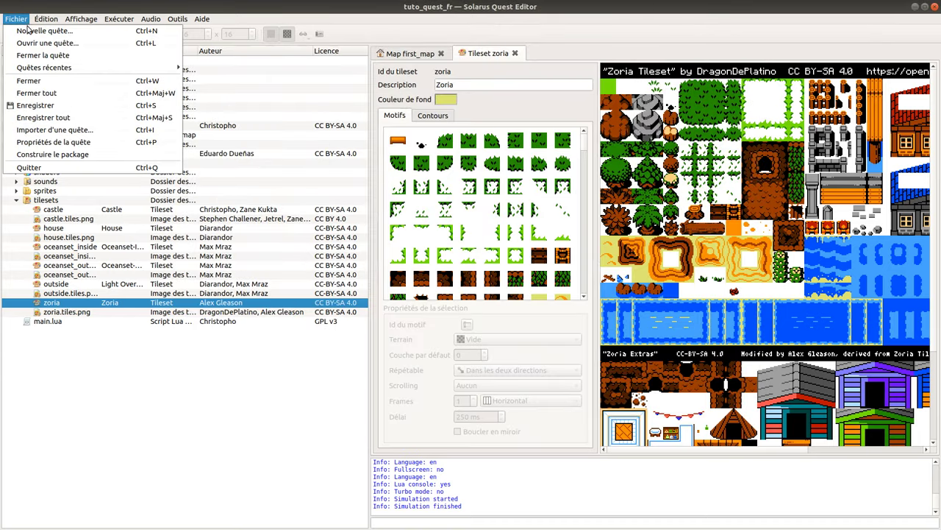
pyautogui.click(84, 130)
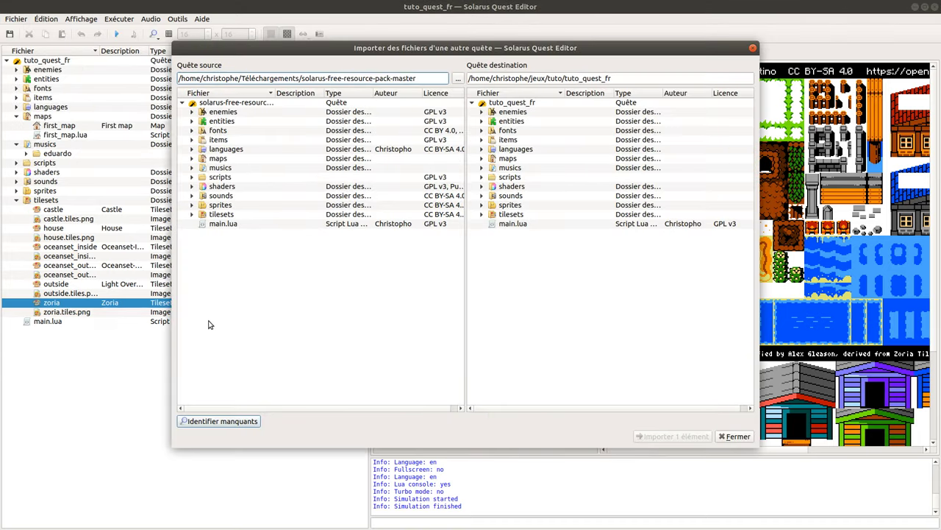
pyautogui.click(234, 214)
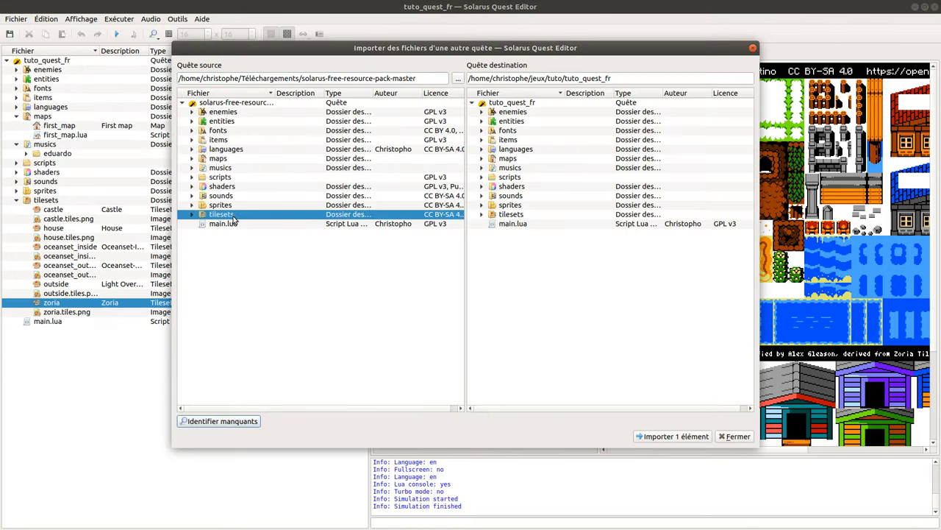
pyautogui.click(531, 218)
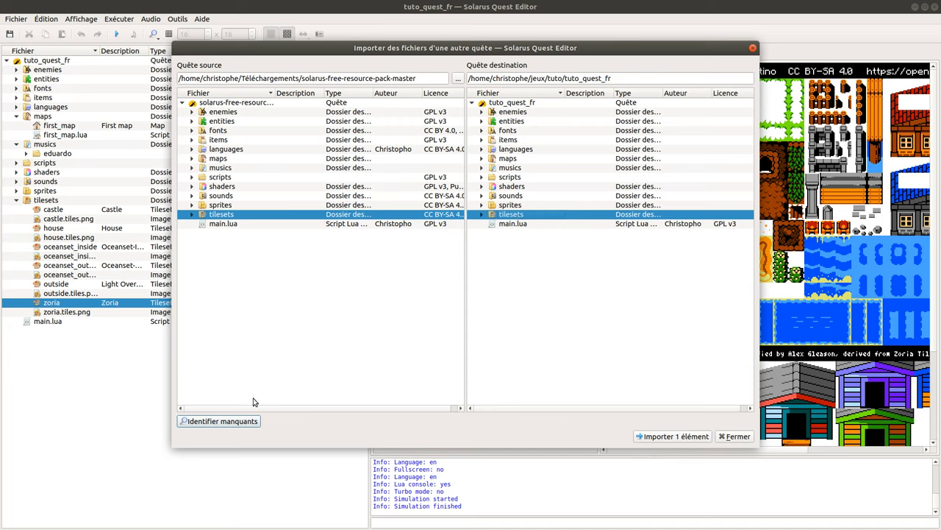
pyautogui.click(250, 422)
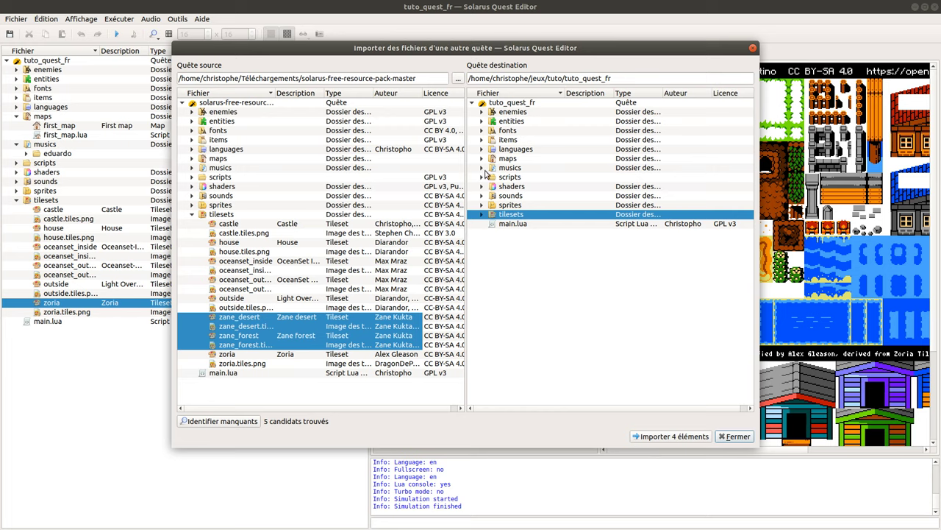
pyautogui.click(508, 169)
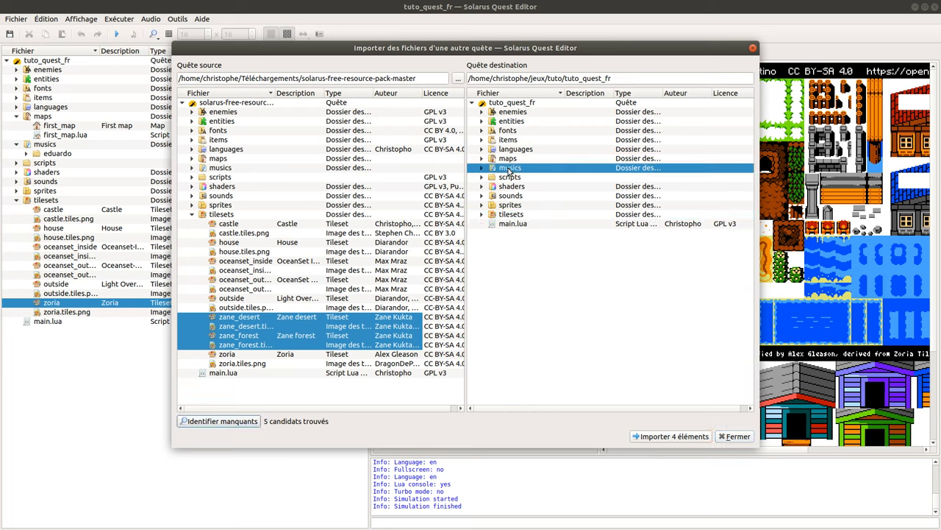
pyautogui.click(241, 421)
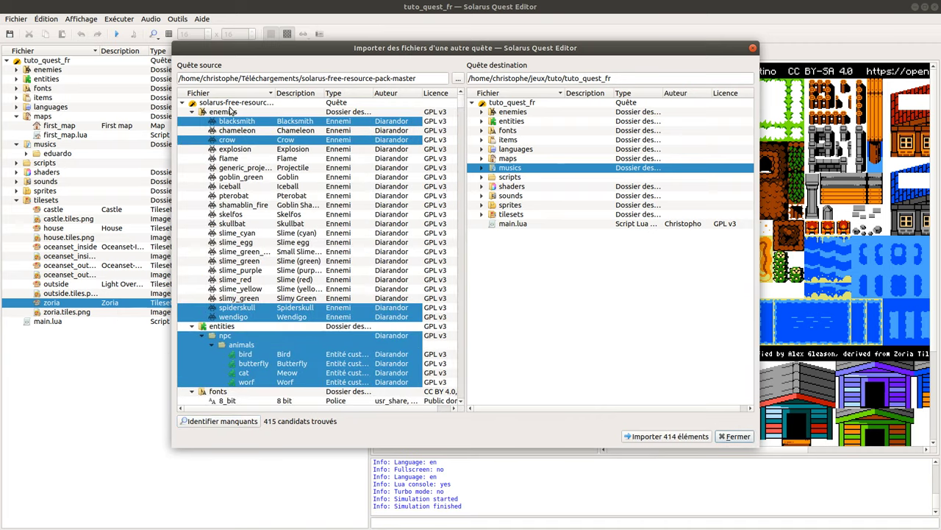
pyautogui.click(182, 102)
pyautogui.click(183, 103)
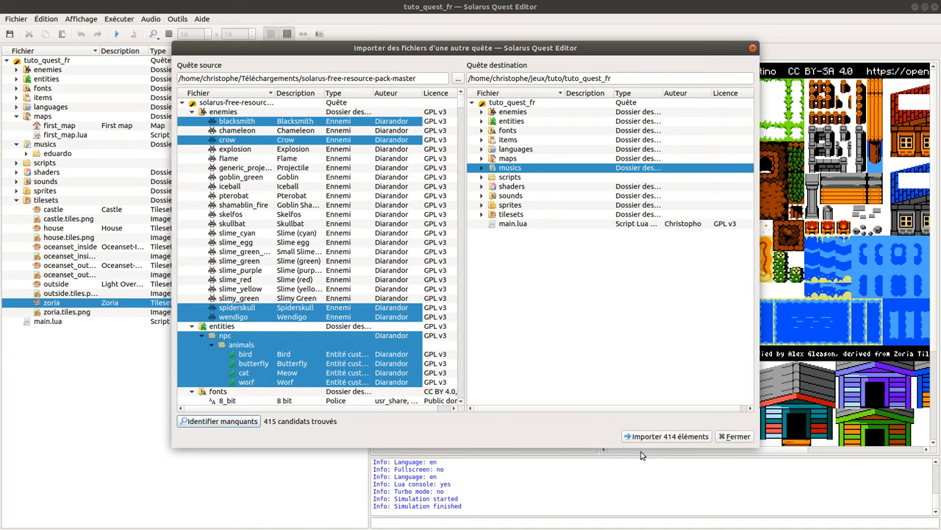
pyautogui.click(737, 437)
# - Reopen the import from another quest, identify the missing elements of the source musics folder, and review the selected candidates
pyautogui.click(18, 20)
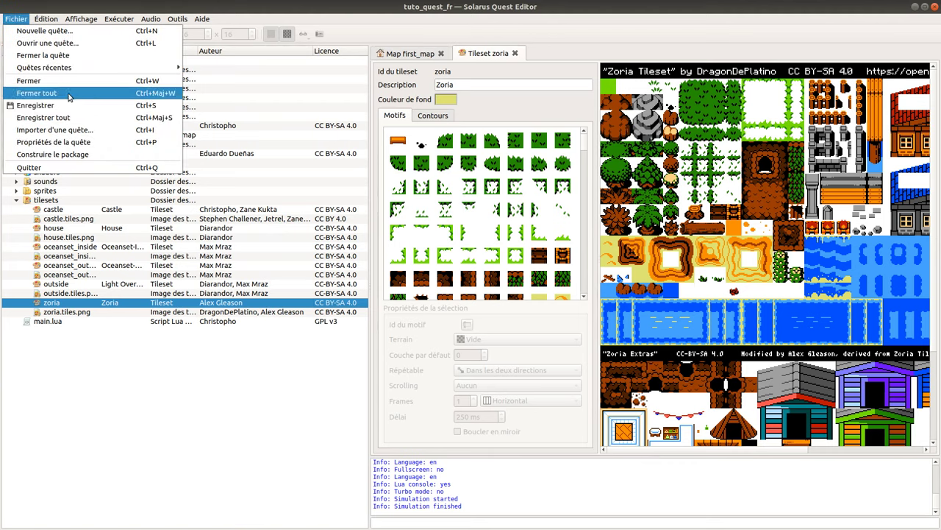
pyautogui.click(66, 129)
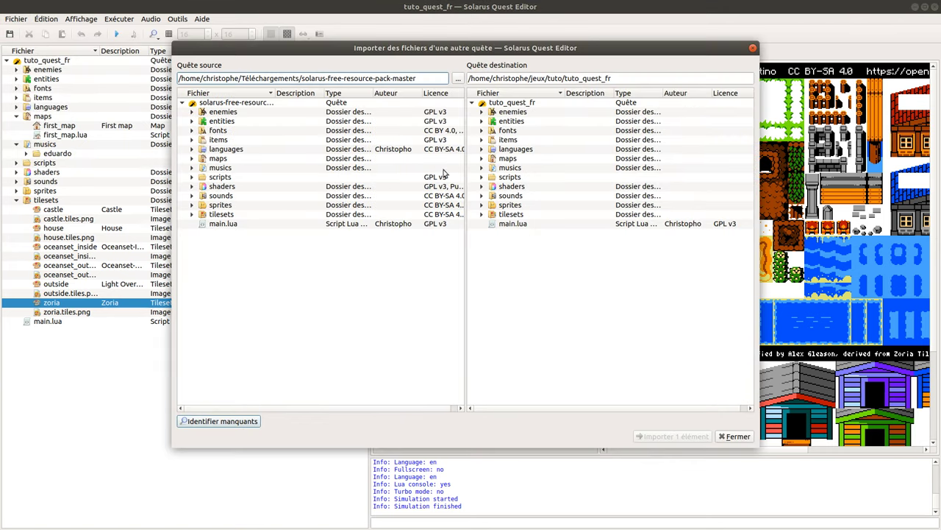
pyautogui.click(258, 169)
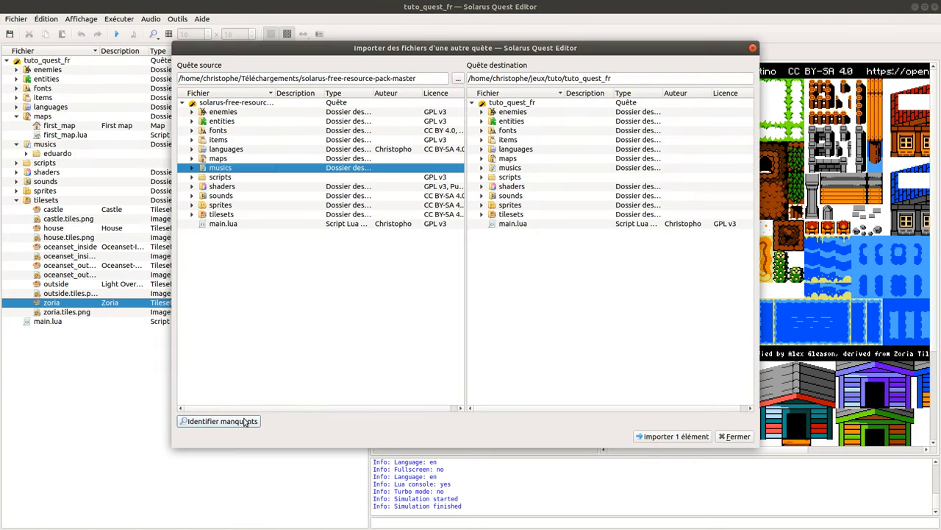
pyautogui.click(221, 421)
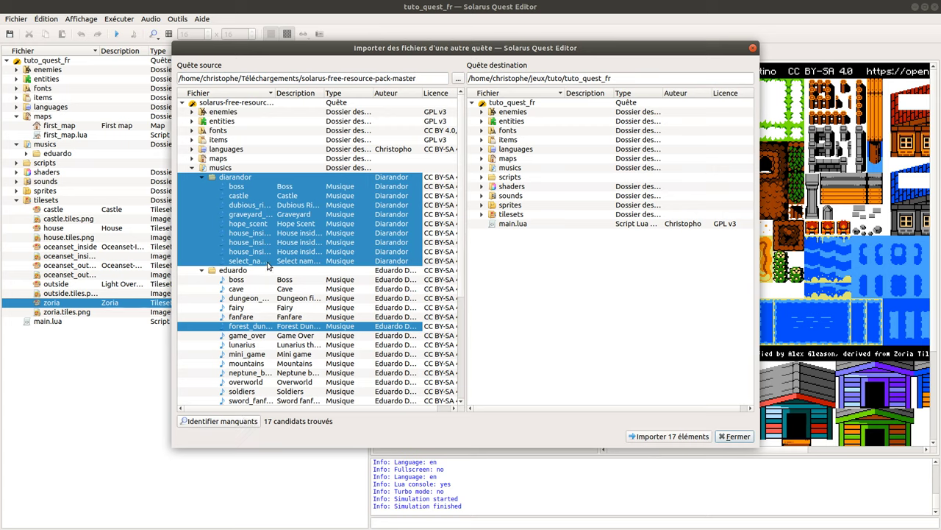
pyautogui.scroll(-3, 271, 213)
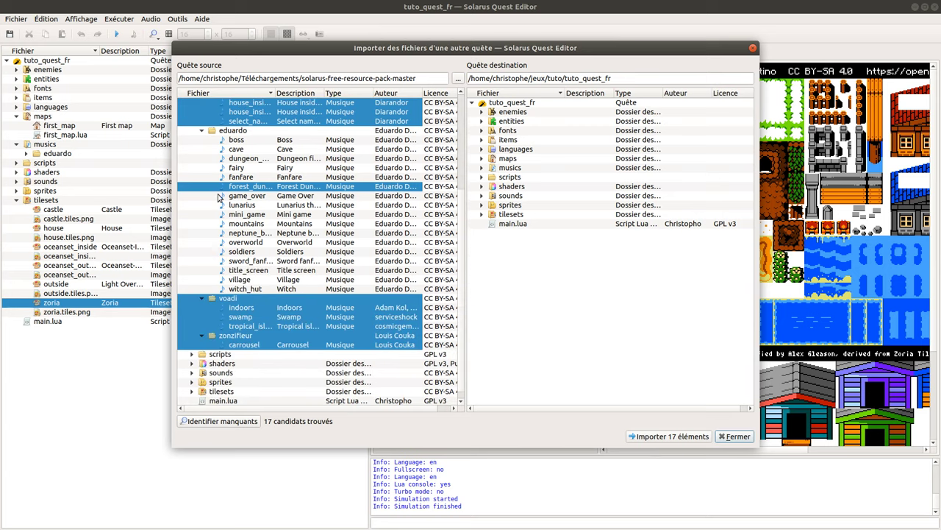
pyautogui.scroll(2, 236, 280)
# - Expand the destination quest's musics and eduardo folders and compare their tracks with the source candidates
pyautogui.click(482, 167)
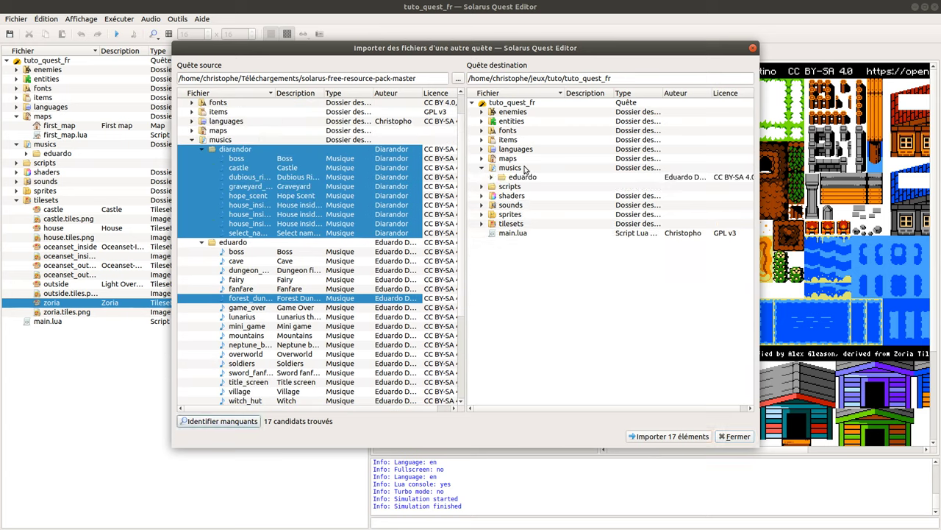
pyautogui.click(492, 178)
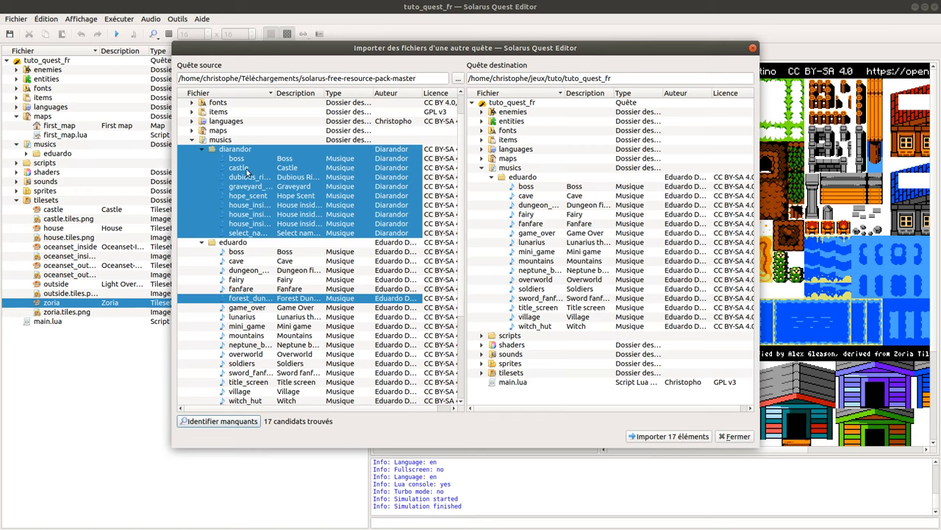
pyautogui.scroll(-4, 248, 172)
pyautogui.scroll(5, 315, 282)
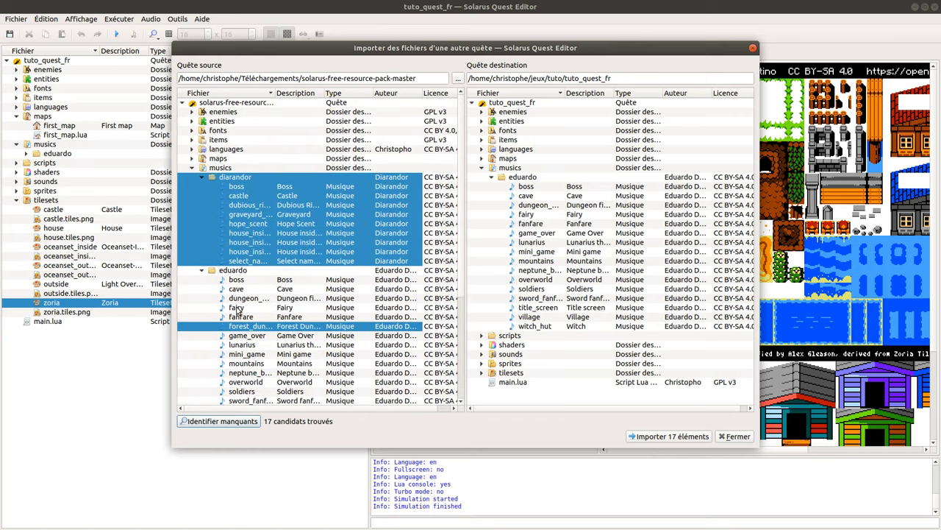
# - Clear the selection of missing music candidates and collapse the musics folders of both quests
pyautogui.click(238, 309)
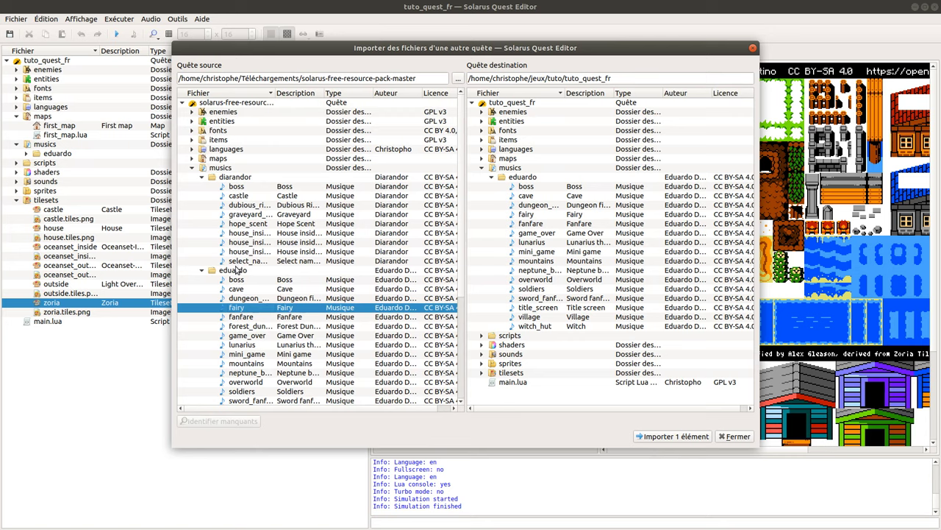
pyautogui.click(247, 199)
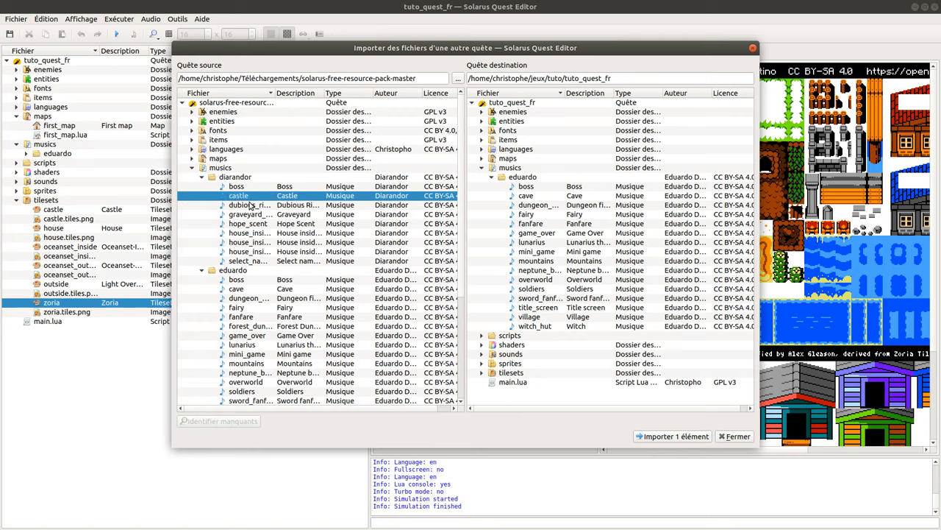
pyautogui.rightClick(243, 203)
pyautogui.click(226, 190)
pyautogui.click(201, 177)
pyautogui.click(201, 186)
pyautogui.click(201, 196)
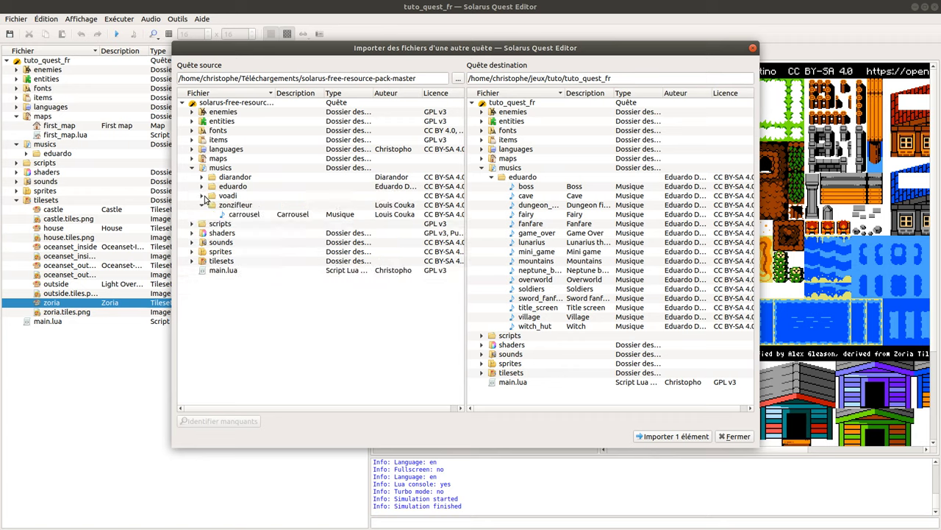
pyautogui.click(202, 204)
pyautogui.click(192, 167)
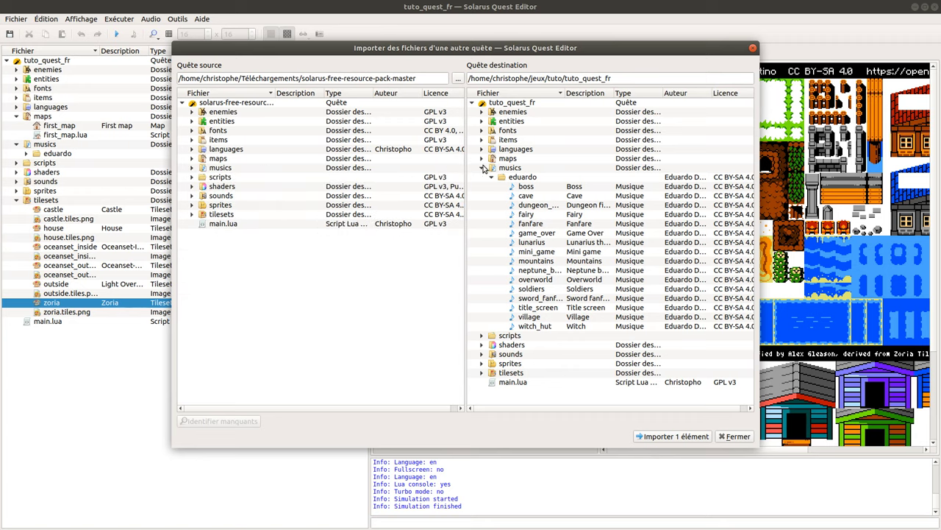
pyautogui.click(482, 167)
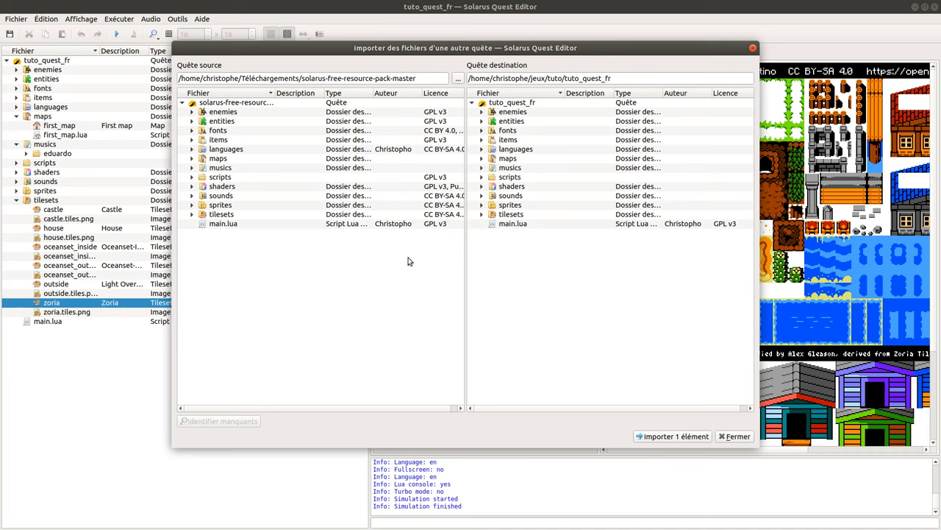
# - Compare the contents of the tilesets folders in the source and destination quests, and close the import dialog without importing
pyautogui.click(192, 215)
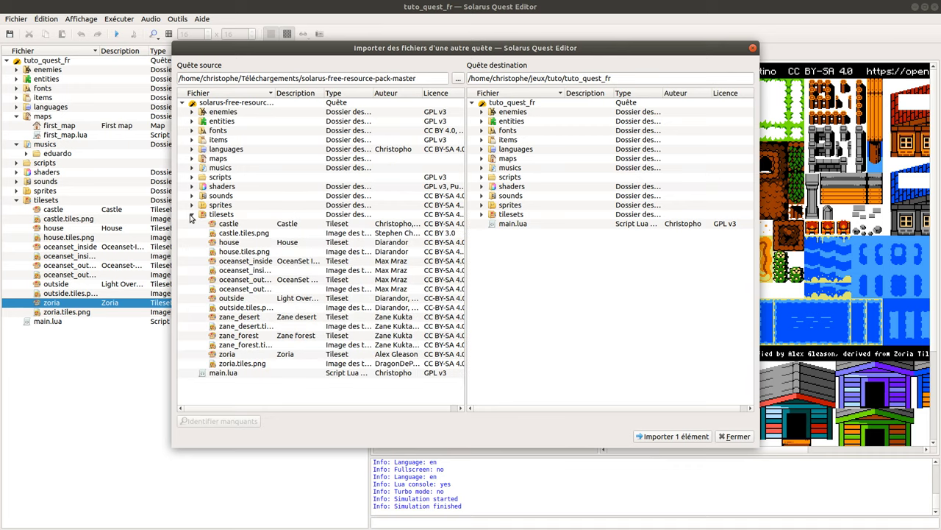
pyautogui.click(482, 215)
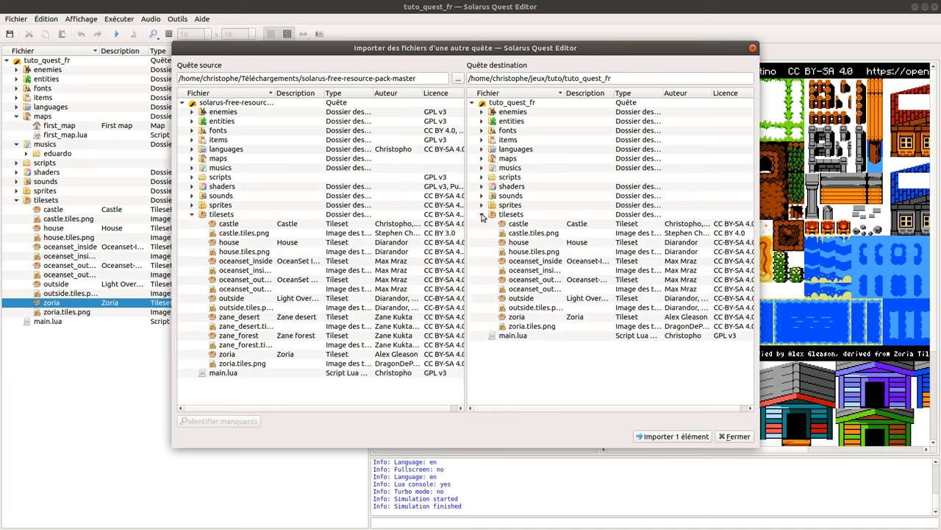
pyautogui.moveTo(338, 54); pyautogui.dragTo(314, 46)
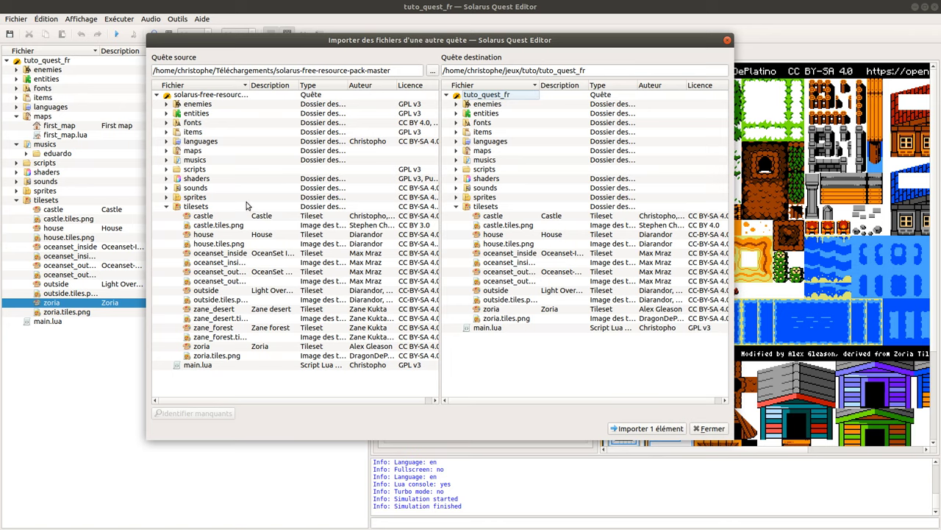
pyautogui.click(710, 428)
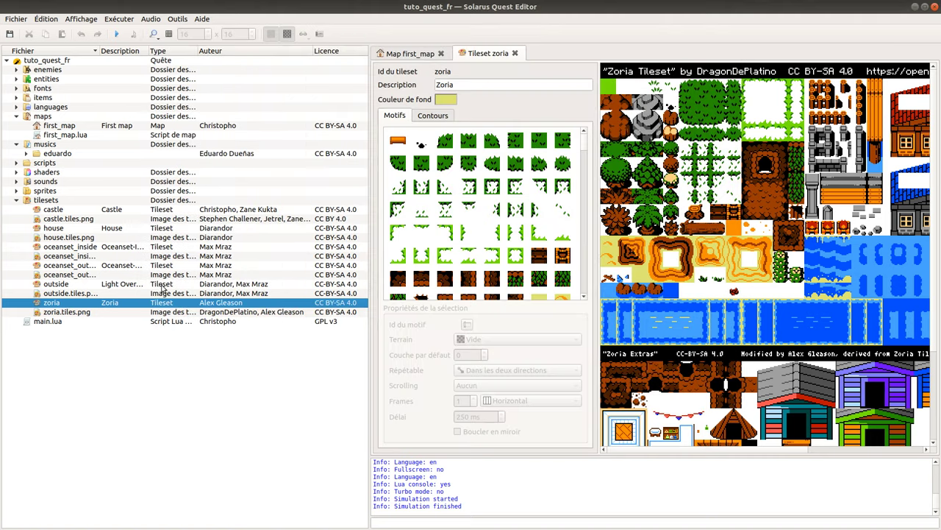
# - Rename the house tileset of tuto_quest_fr to maison
pyautogui.click(59, 230)
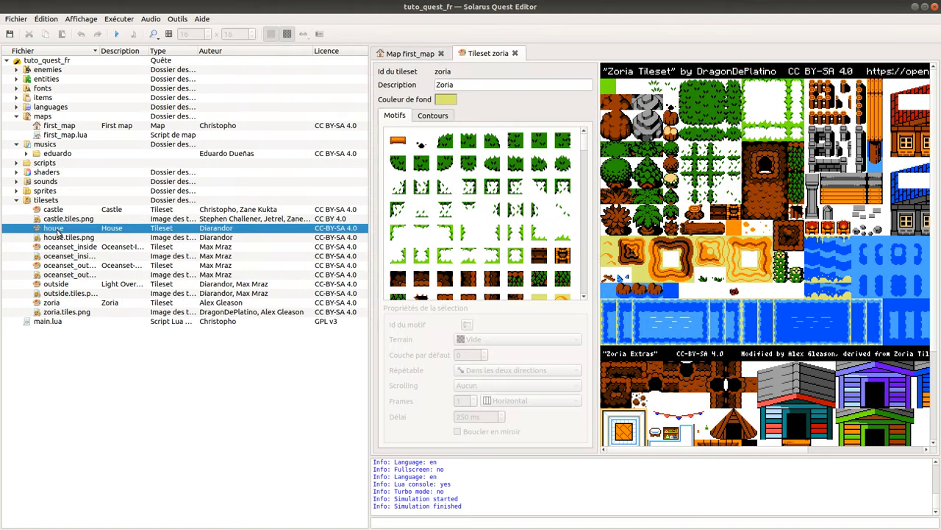
pyautogui.rightClick(59, 231)
pyautogui.click(77, 247)
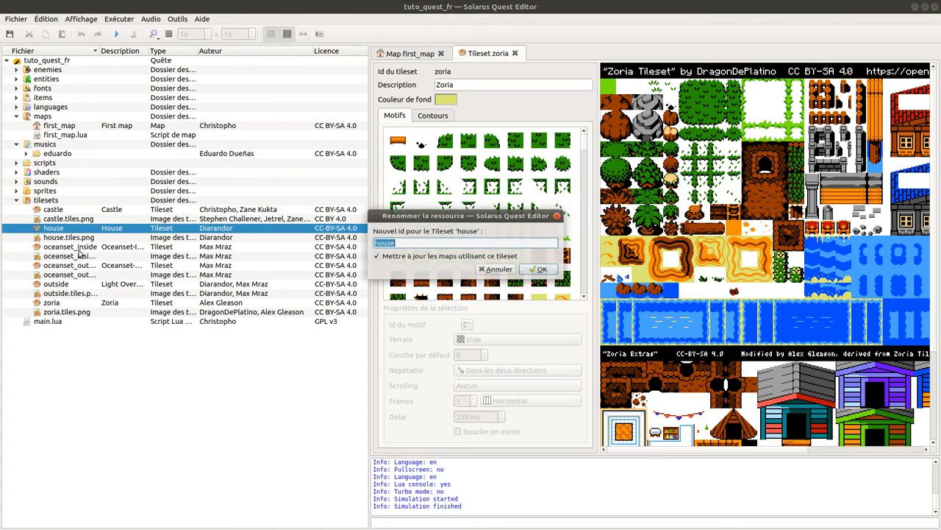
pyautogui.write('maison')
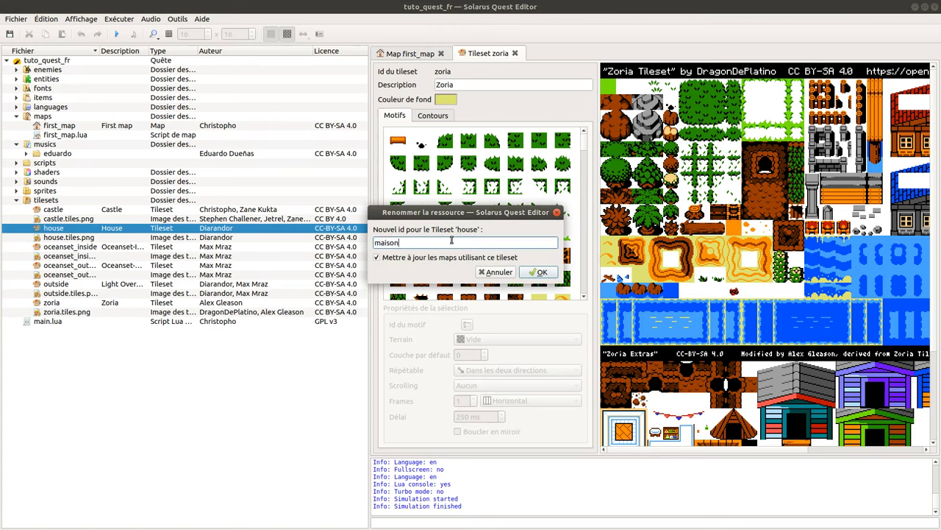
pyautogui.click(540, 277)
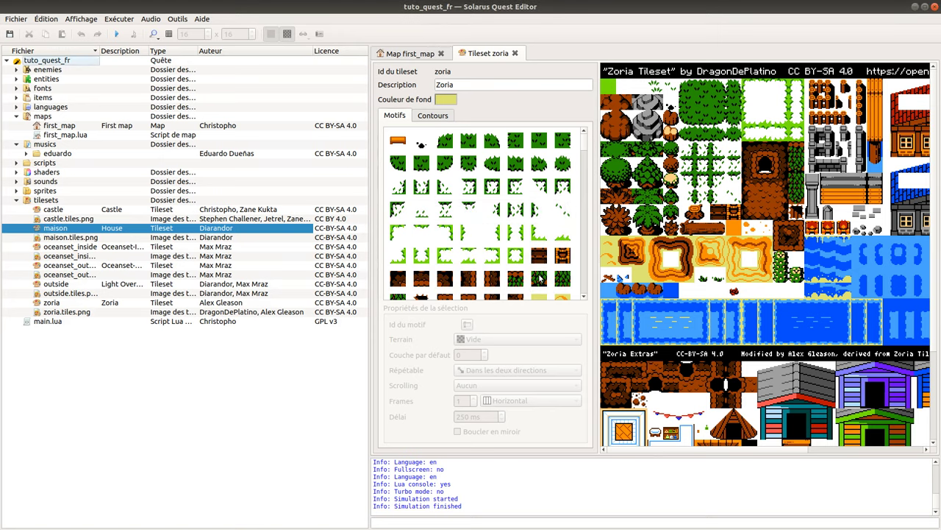
pyautogui.click(65, 238)
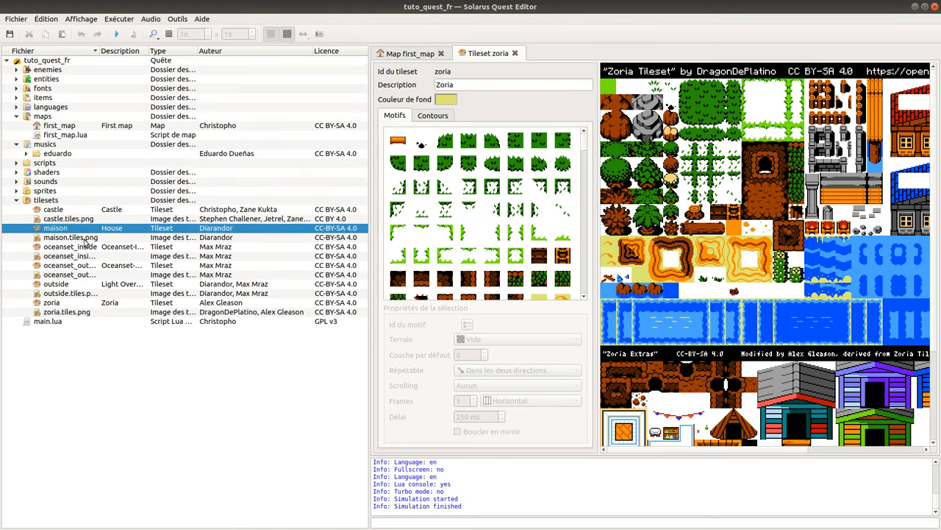
pyautogui.click(78, 248)
# - Reopen the import from another quest, expand both tilesets folders, and identify the source tilesets missing from tuto_quest_fr
pyautogui.click(16, 17)
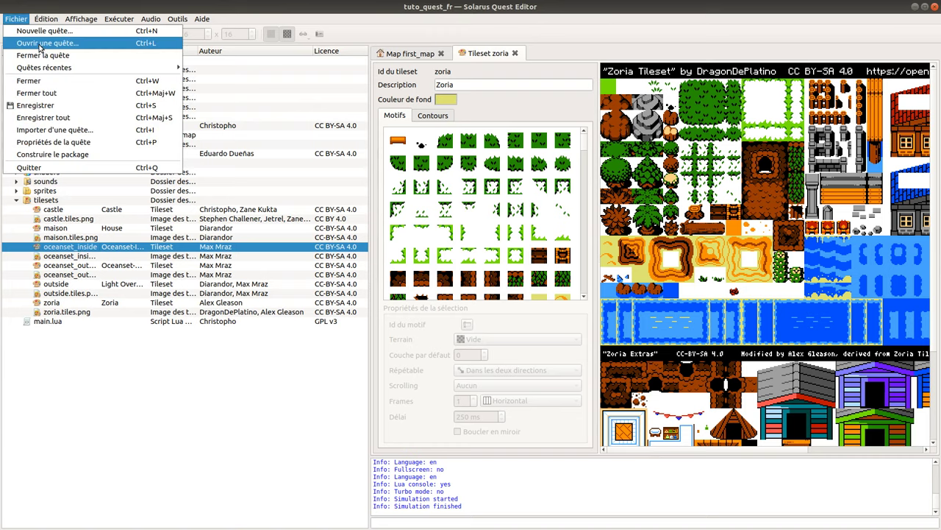
pyautogui.click(70, 133)
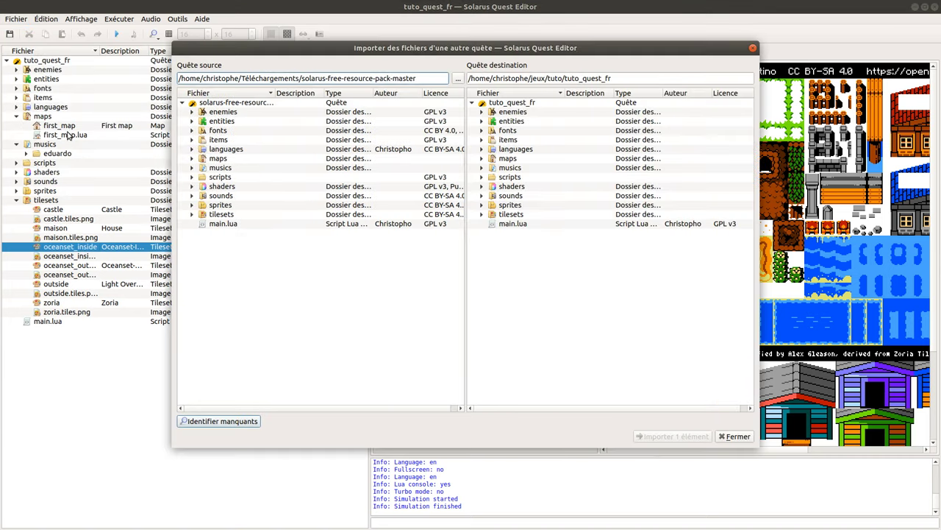
pyautogui.click(191, 214)
pyautogui.click(483, 214)
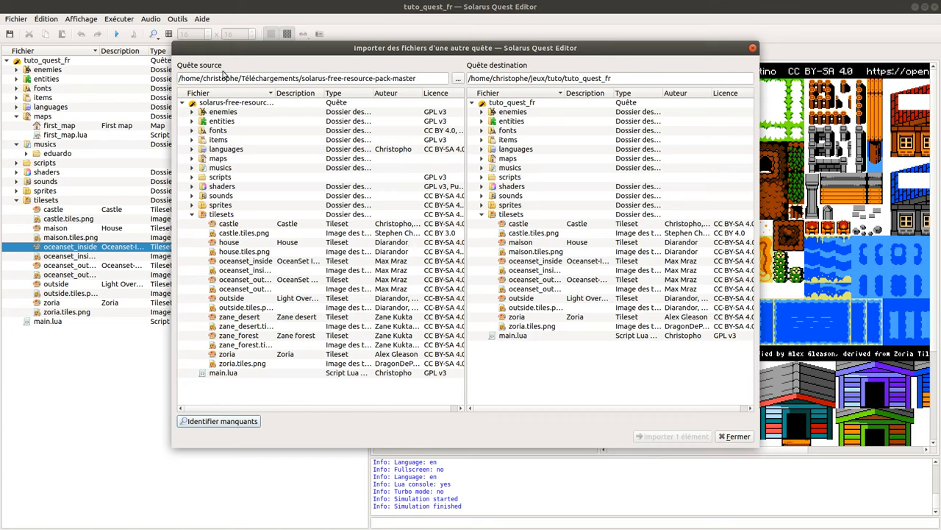
pyautogui.click(236, 215)
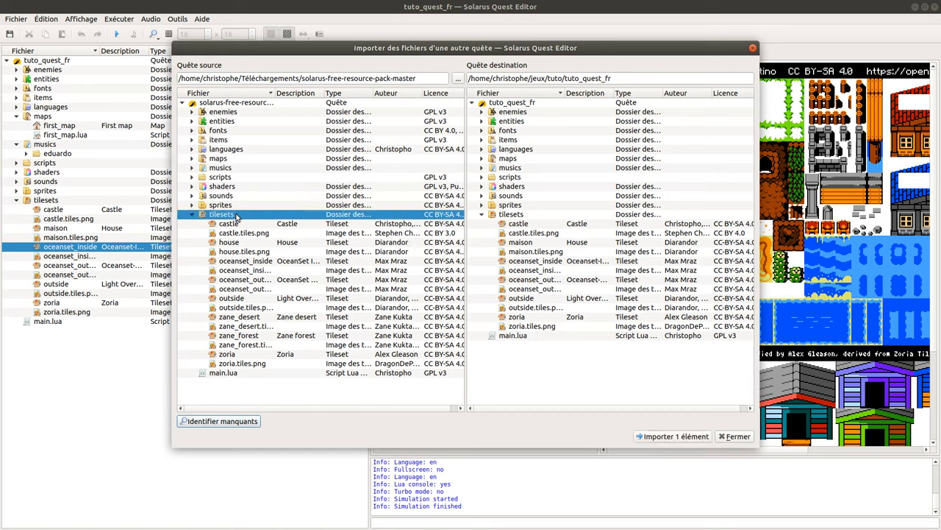
pyautogui.click(245, 421)
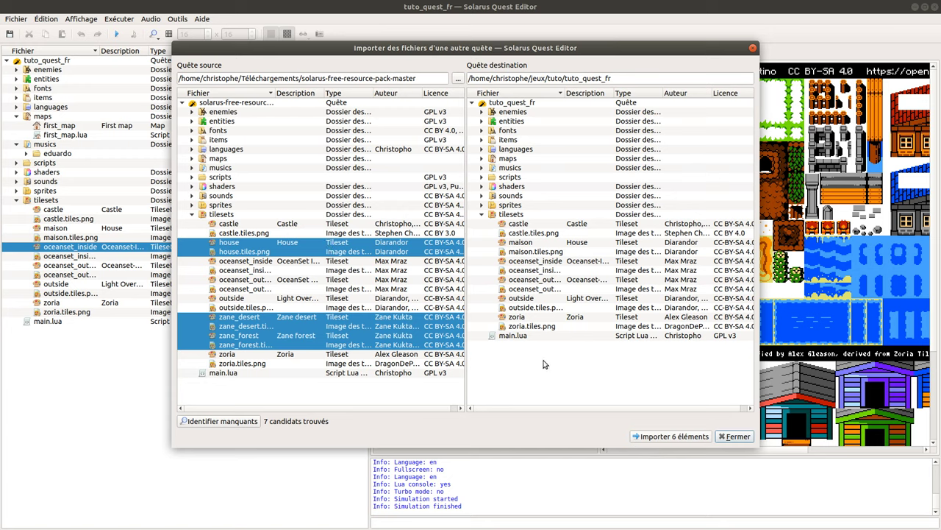
# - Clear the selection of missing tileset candidates and close the import dialog without importing
pyautogui.click(314, 397)
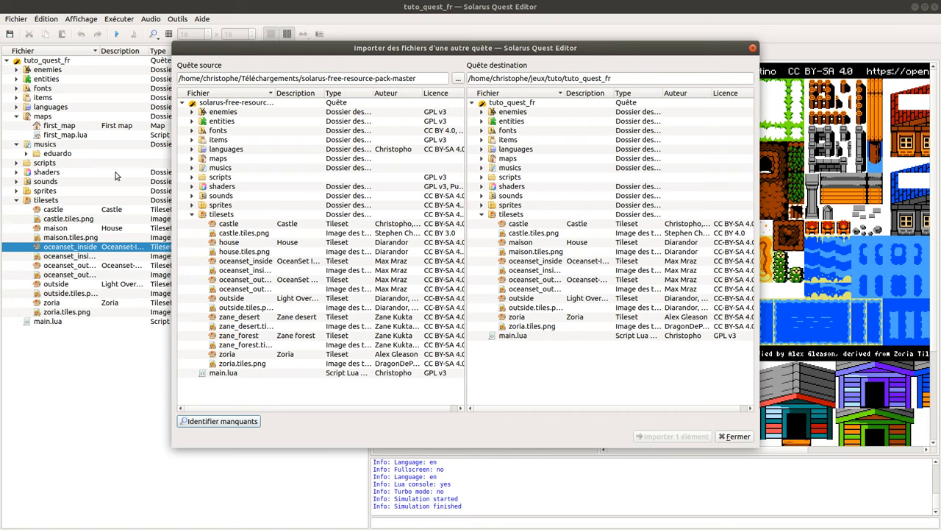
pyautogui.click(733, 437)
# - Examine the tileset patterns in the first_map map and narrow the quest tree to give the map editor more room
pyautogui.click(405, 54)
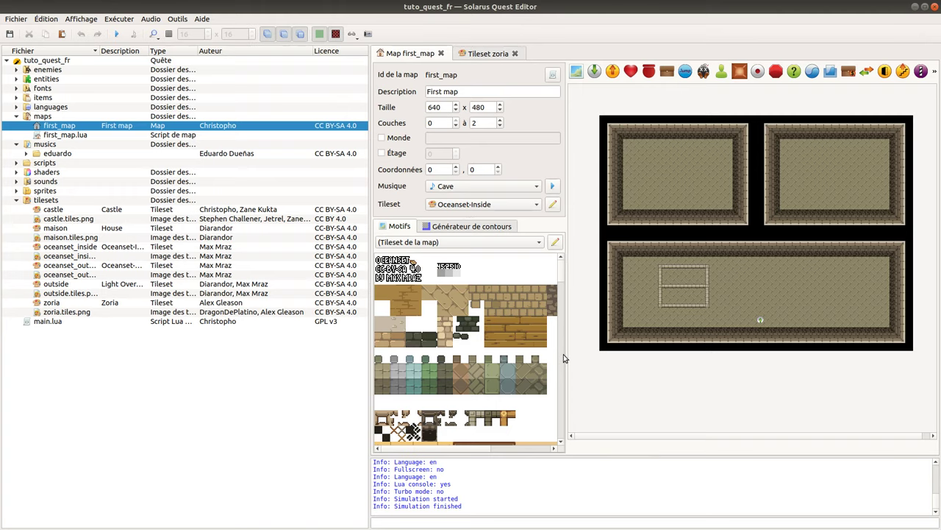
pyautogui.moveTo(563, 357); pyautogui.dragTo(704, 357)
pyautogui.keyDown('ctrl'); pyautogui.scroll(2, 542, 328); pyautogui.keyUp('ctrl')
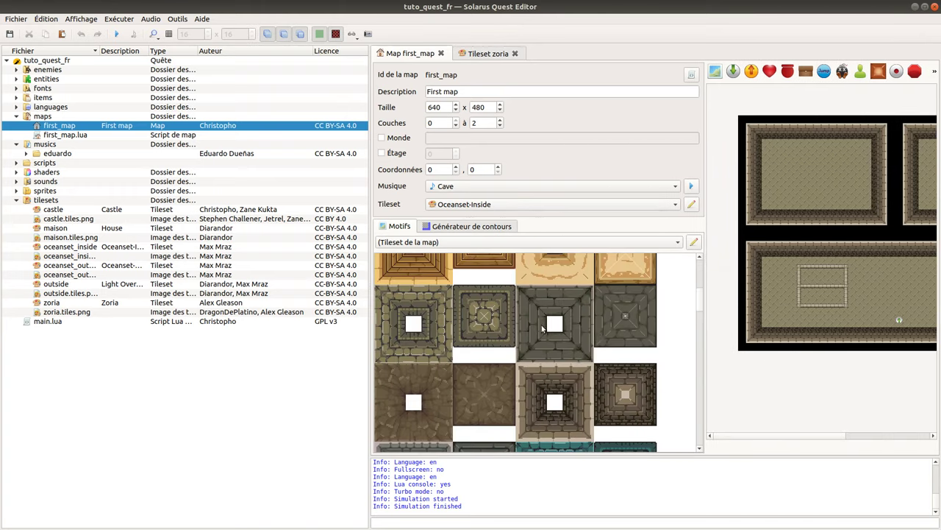
pyautogui.keyDown('ctrl'); pyautogui.scroll(-3, 542, 329); pyautogui.keyUp('ctrl')
pyautogui.scroll(8, 702, 371)
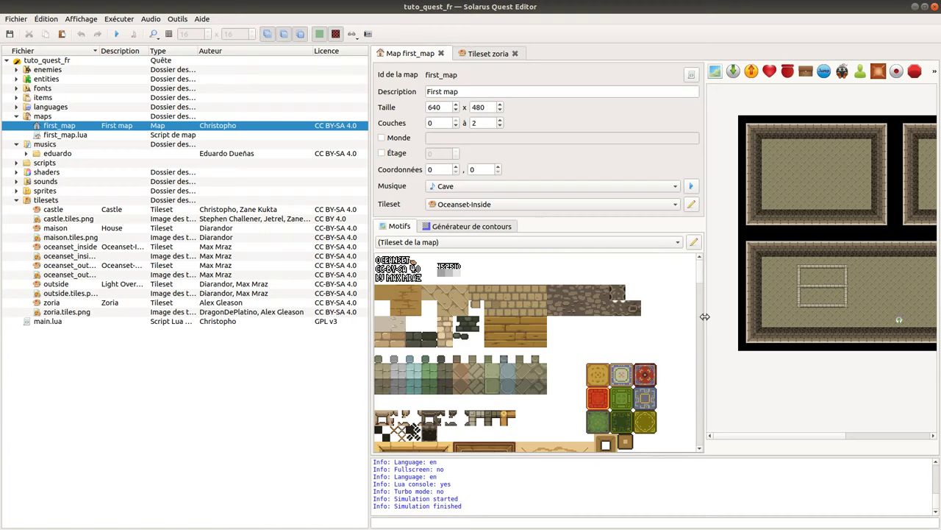
pyautogui.moveTo(705, 316); pyautogui.dragTo(580, 312)
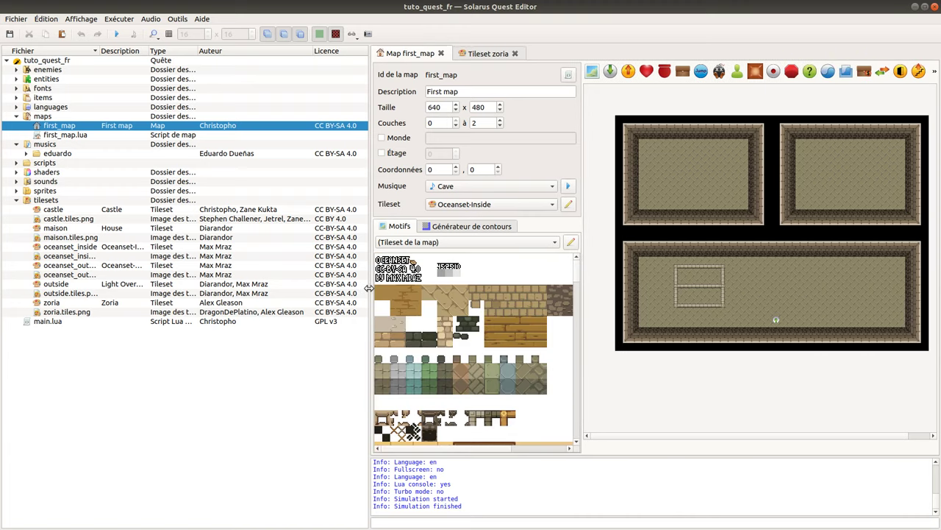
pyautogui.moveTo(369, 288); pyautogui.dragTo(211, 289)
# - Open the import from another quest again, expand the tilesets folders on both sides, and identify the missing source tilesets
pyautogui.click(17, 18)
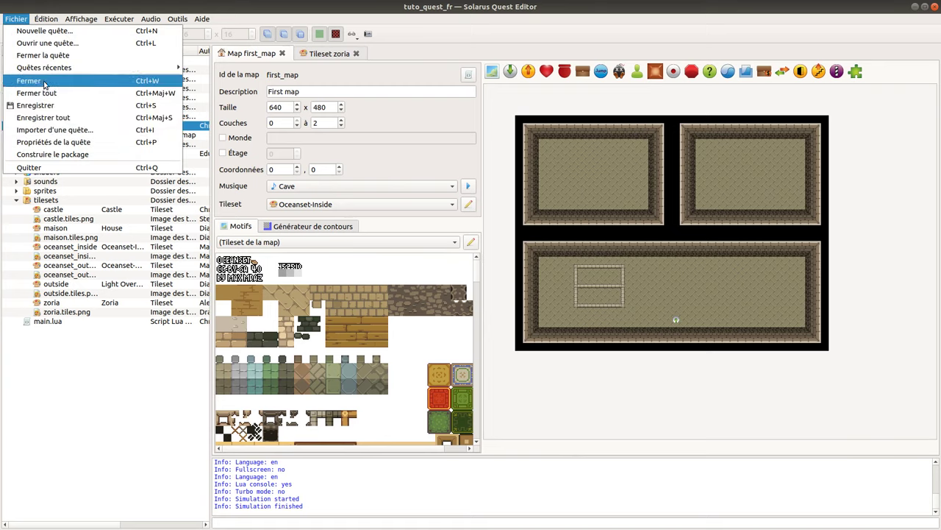
pyautogui.click(54, 129)
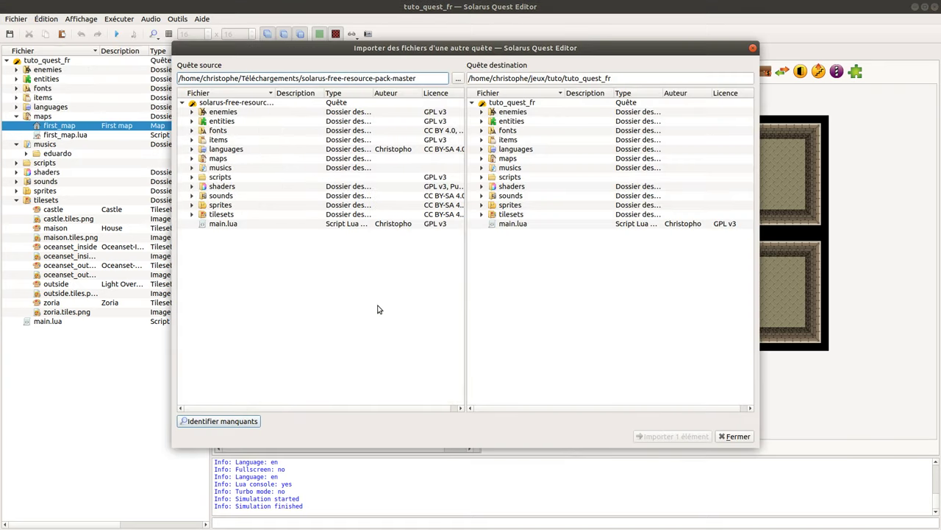
pyautogui.click(198, 215)
pyautogui.click(480, 215)
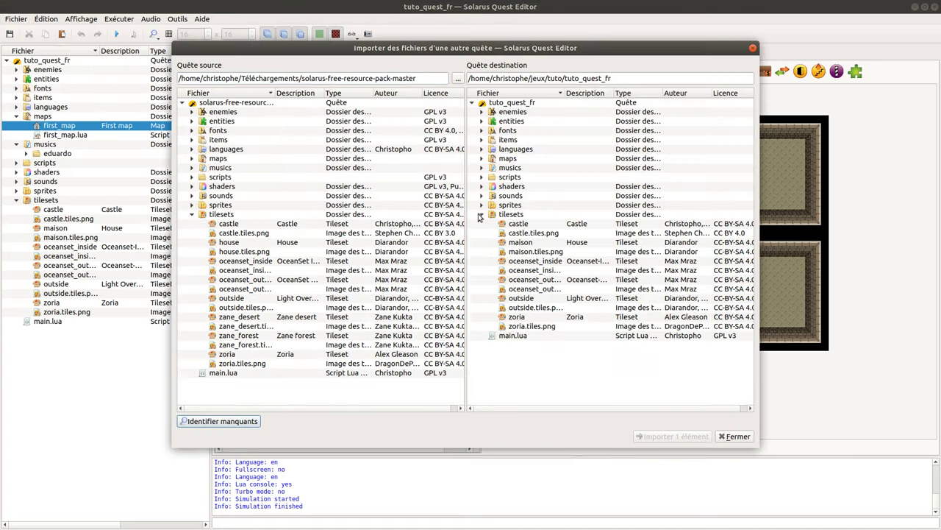
pyautogui.click(220, 215)
pyautogui.click(248, 422)
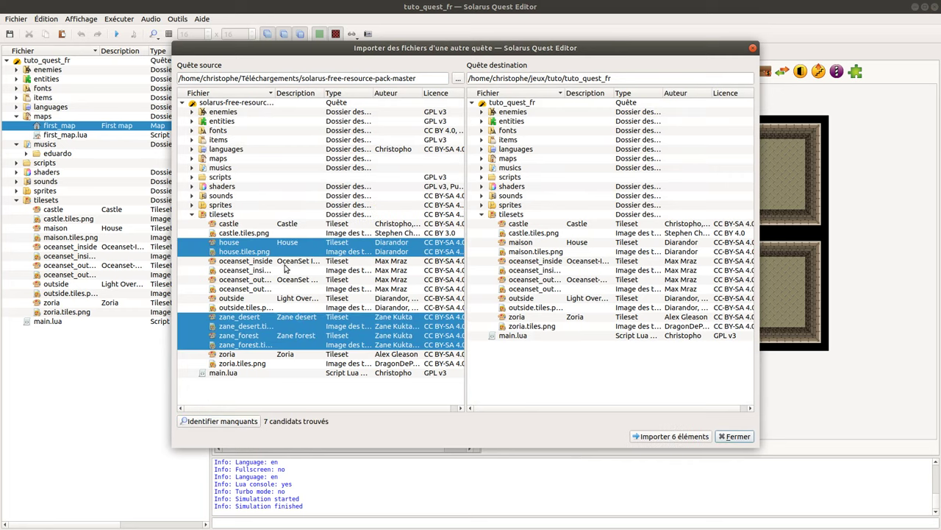
# - Select the oceanset_inside tileset and its image in both quests for comparison, and clear the selection in the source quest
pyautogui.moveTo(566, 262); pyautogui.dragTo(506, 273)
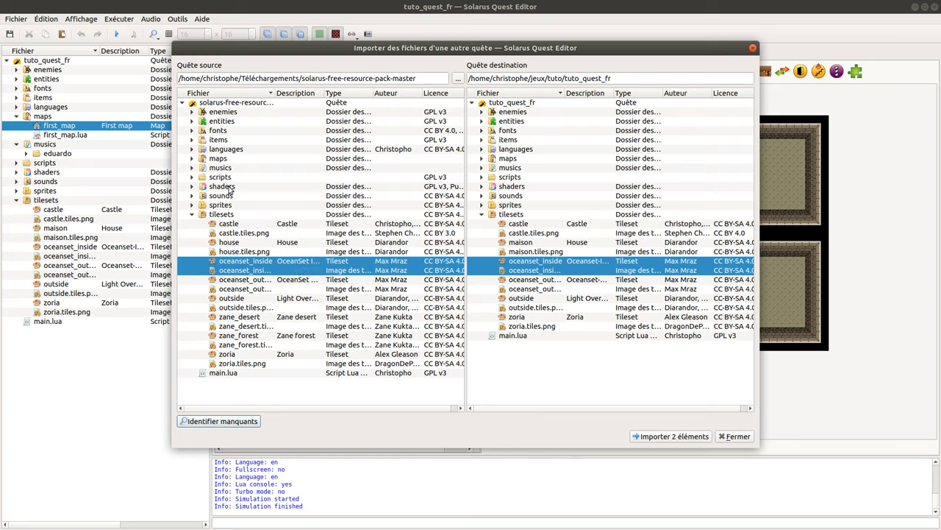
pyautogui.click(292, 394)
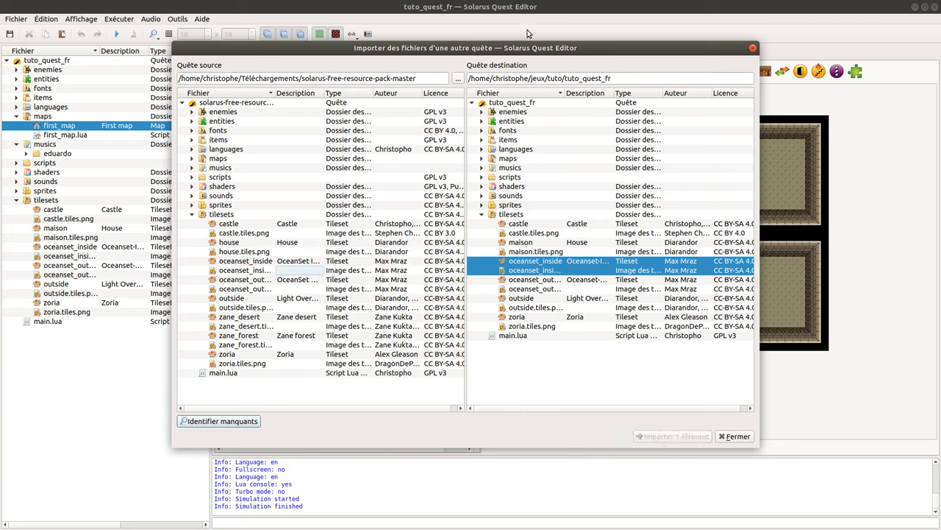
# - Browse the sprites, sounds and shaders folders of the source quest, and compare the contents of the scripts folders in both quests
pyautogui.click(193, 206)
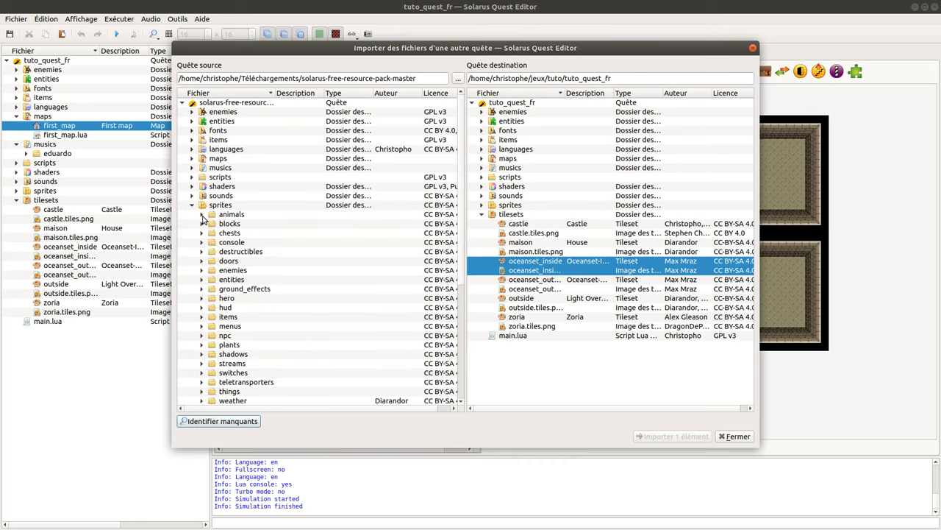
pyautogui.click(202, 214)
pyautogui.click(193, 196)
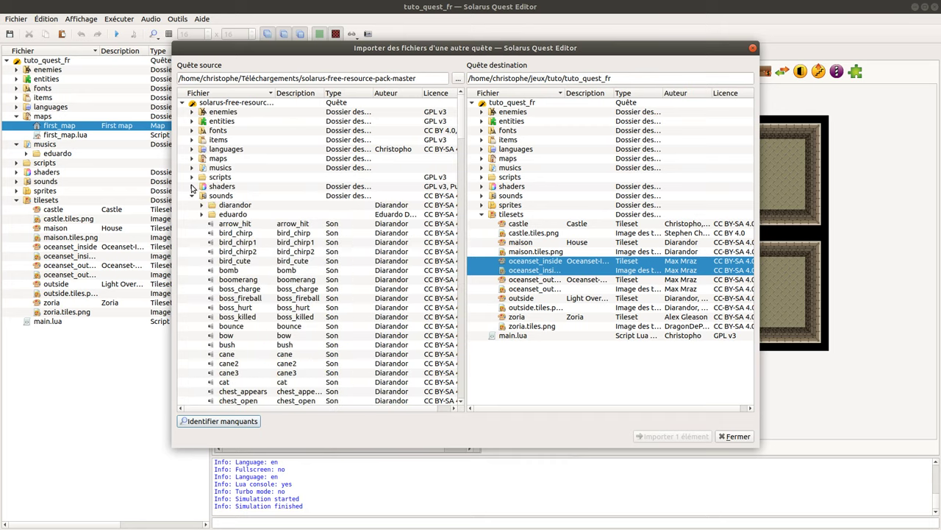
pyautogui.click(192, 186)
pyautogui.click(193, 186)
pyautogui.click(192, 177)
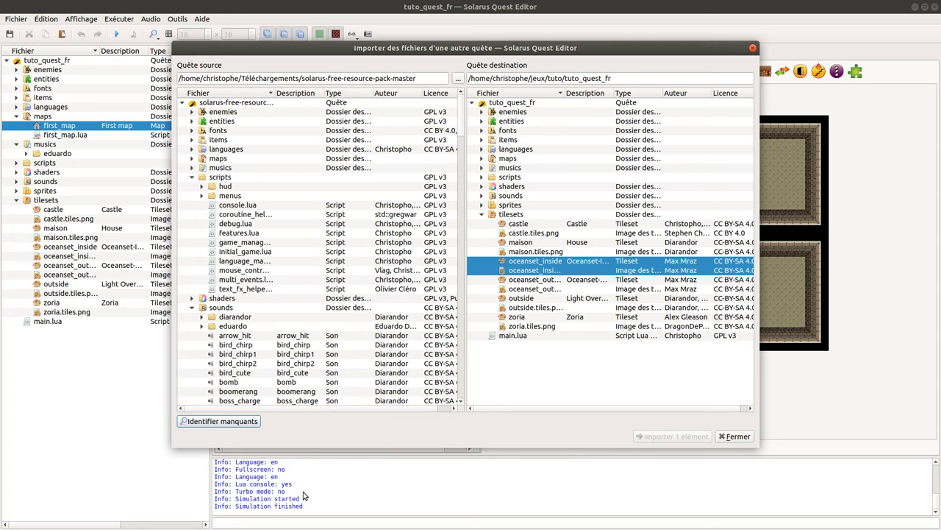
pyautogui.click(482, 178)
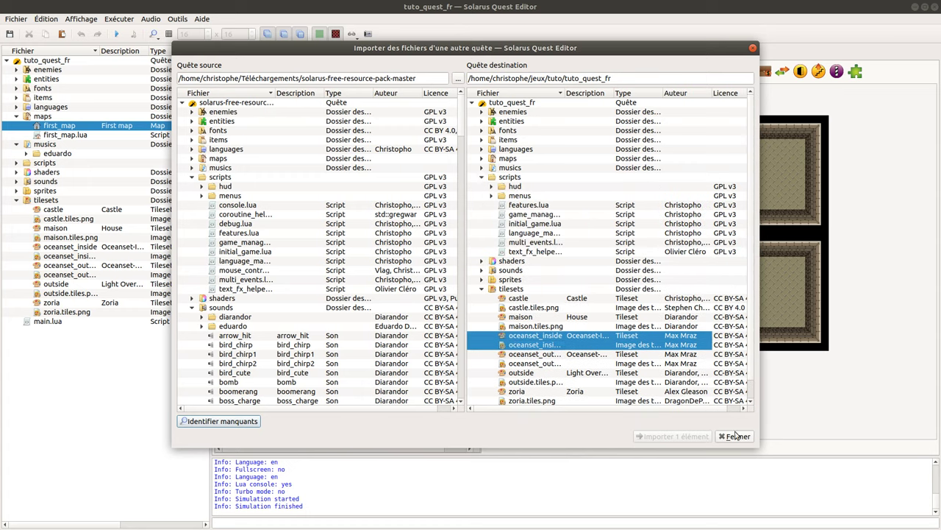